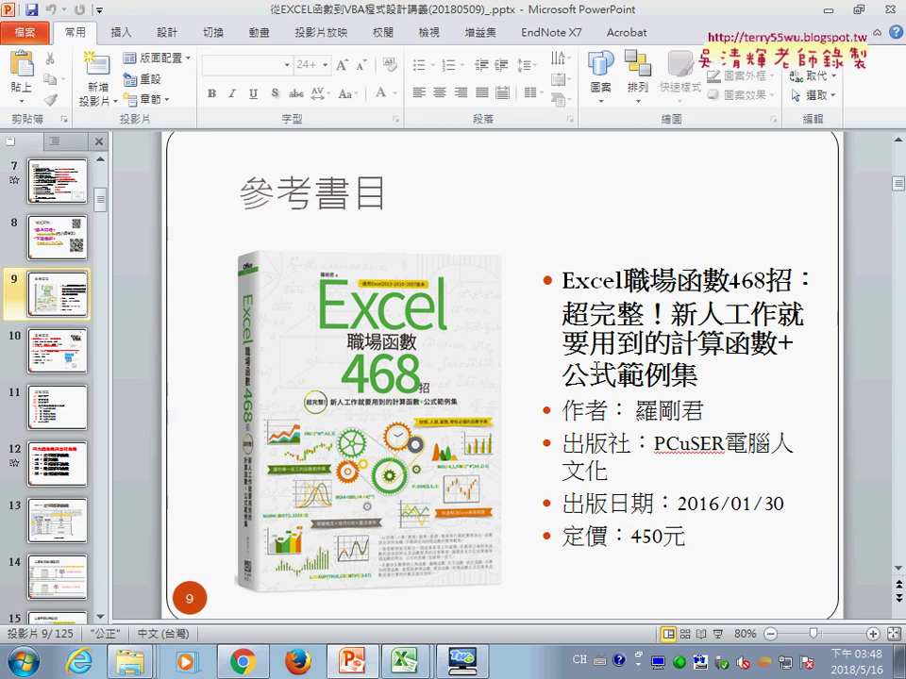
Step: Minimize the PowerPoint lecture deck so the Excel workbook 01文字與資料函數.xls is visible
click(831, 11)
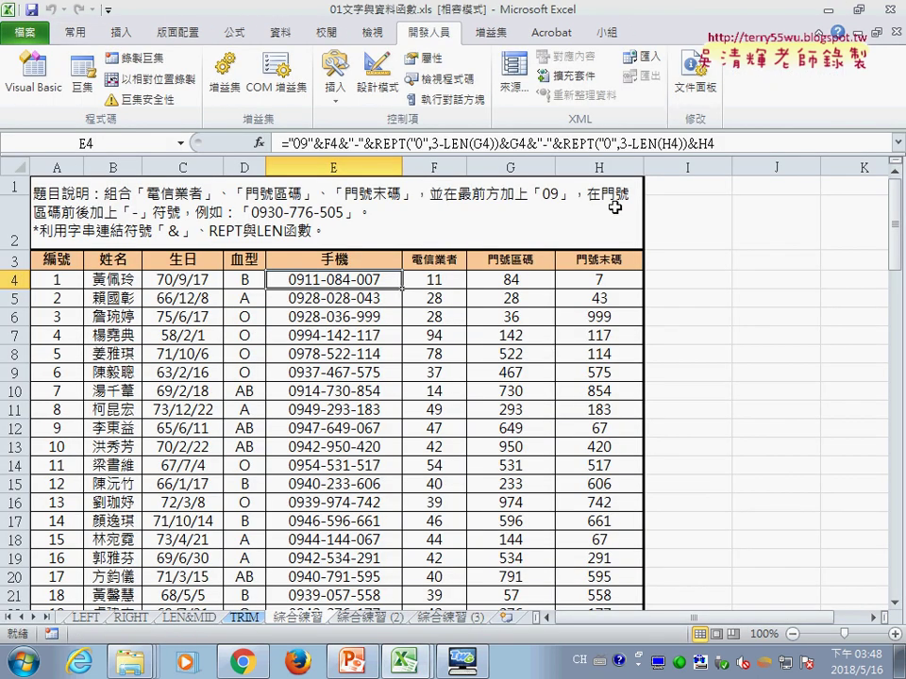
Step: On the 綜合練習 (2) sheet, clear the 手機 column and select cell E4
click(378, 621)
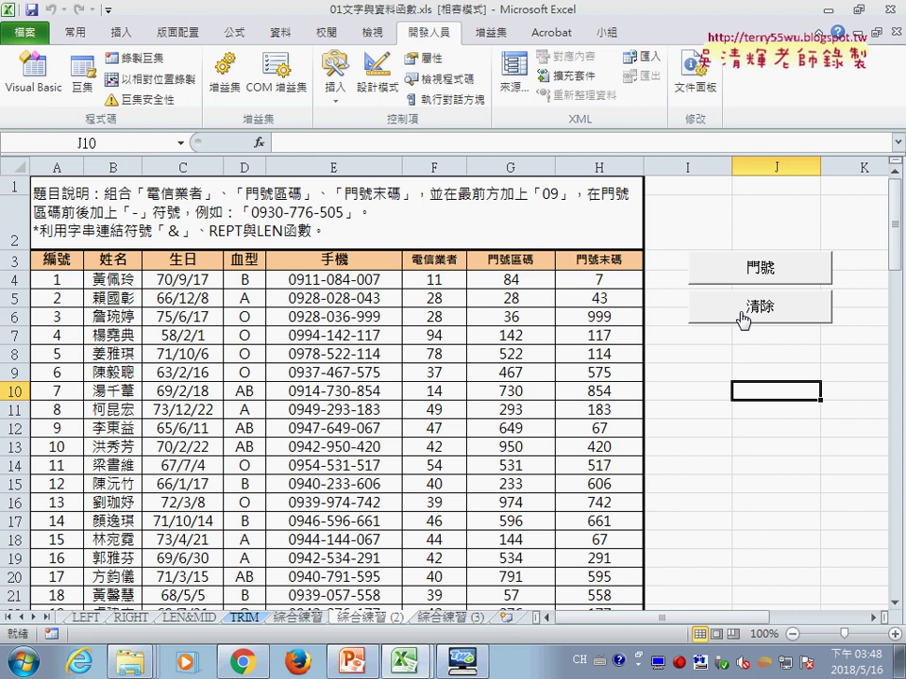
click(742, 319)
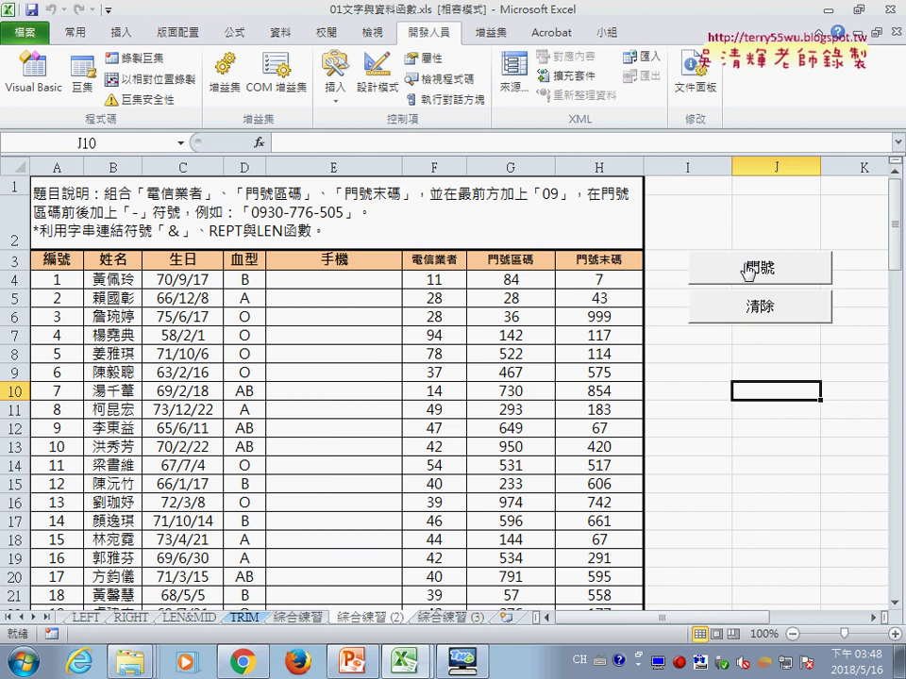
click(748, 270)
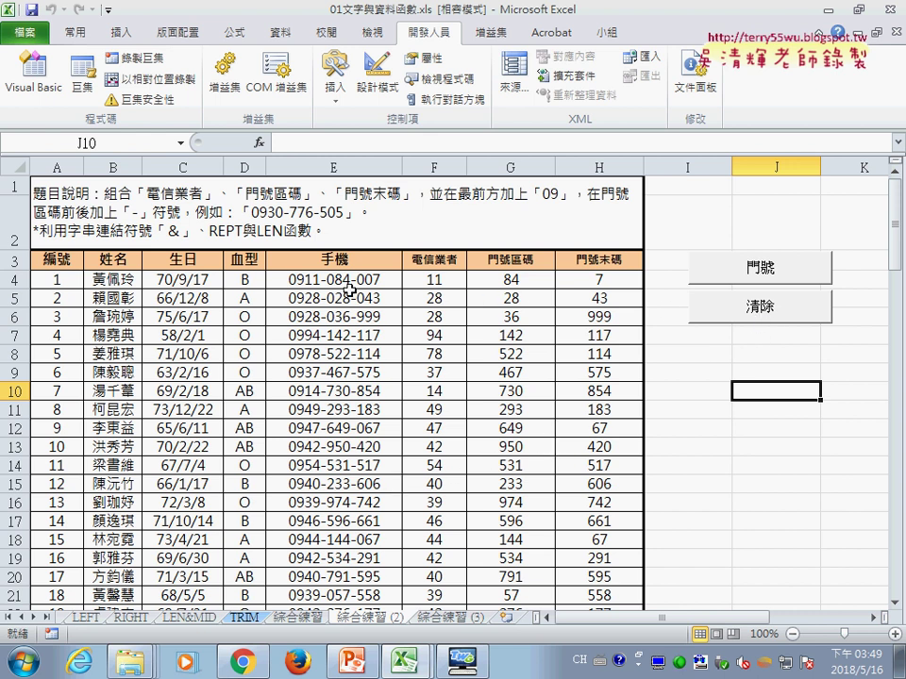
click(764, 312)
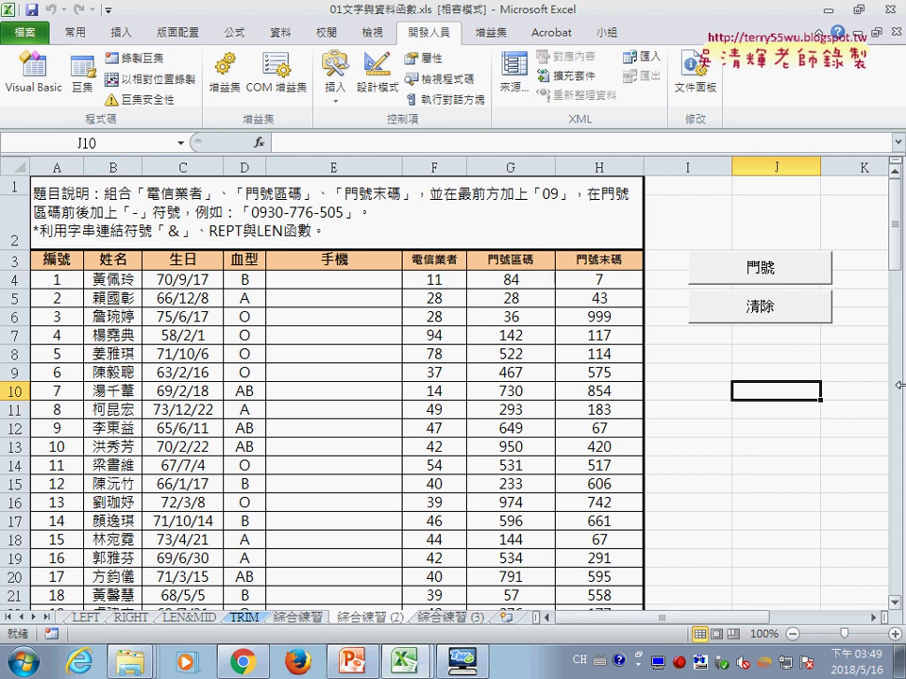
click(363, 283)
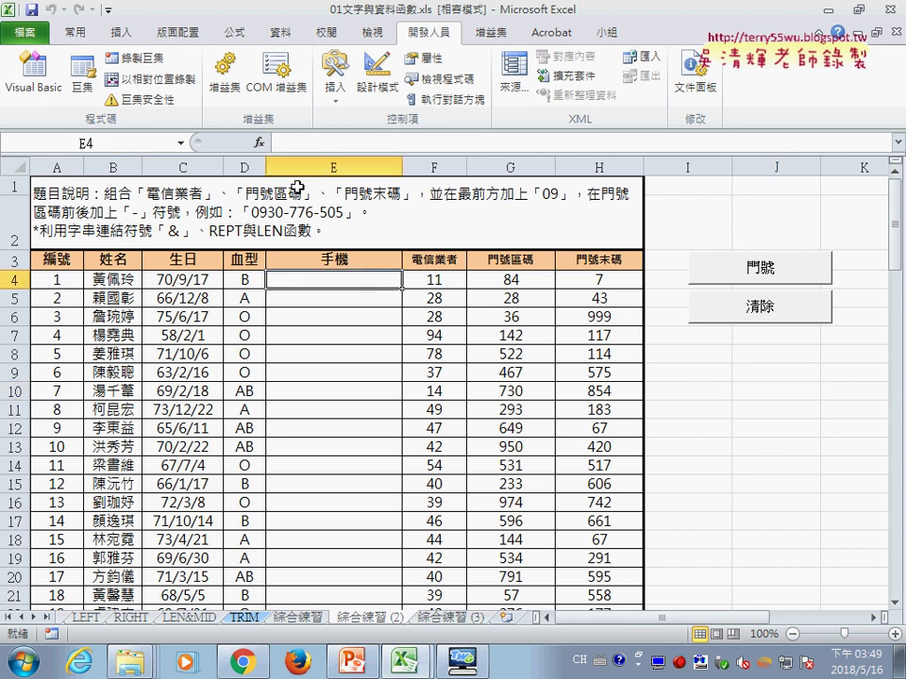
Step: Browse the 使用者定義 function category, pick 手機, then cancel the attempt
click(258, 143)
drag(372, 257, 260, 54)
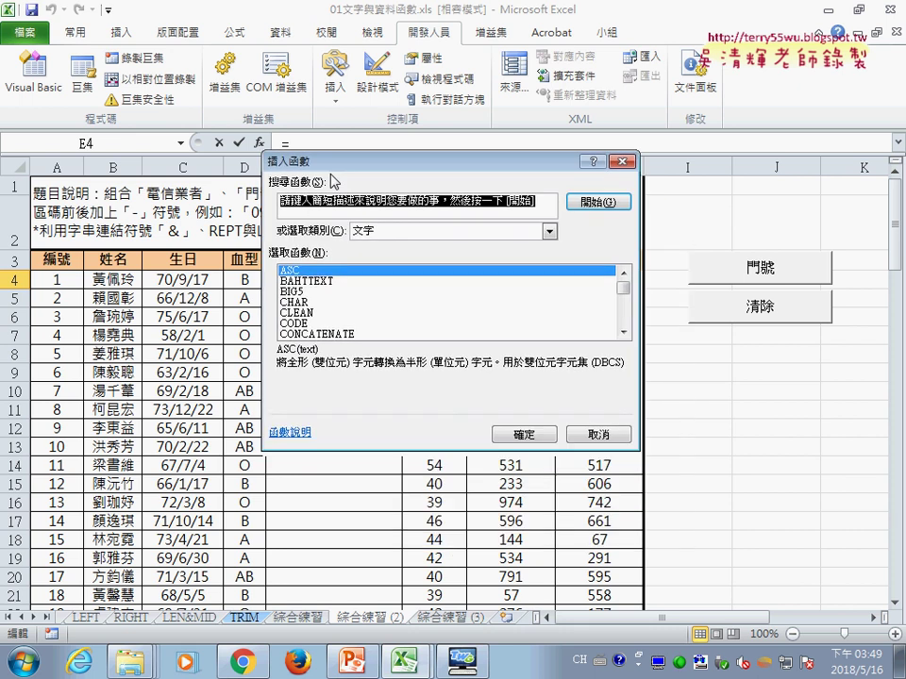
click(350, 125)
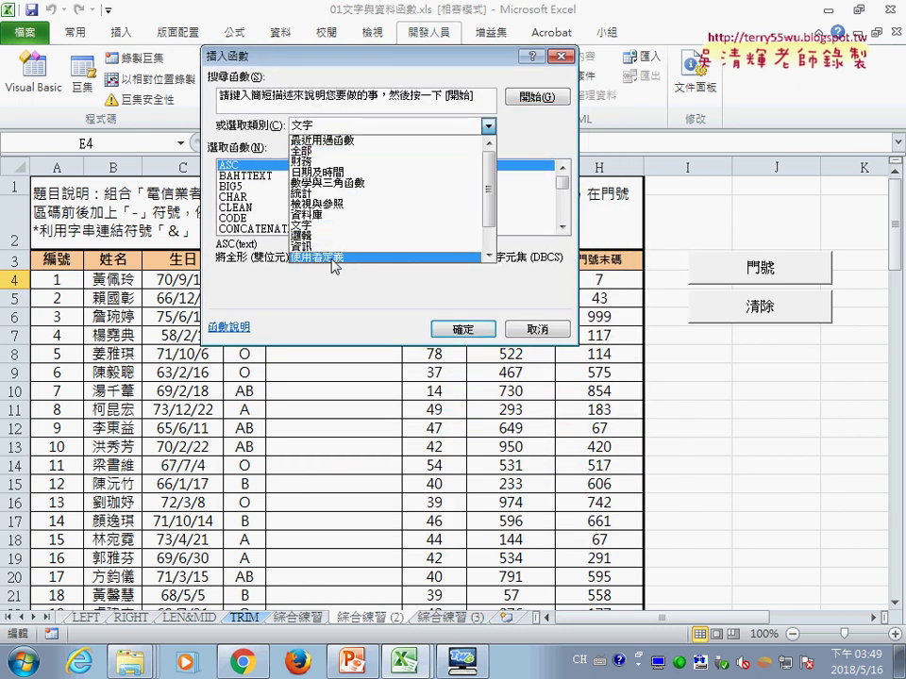
click(310, 258)
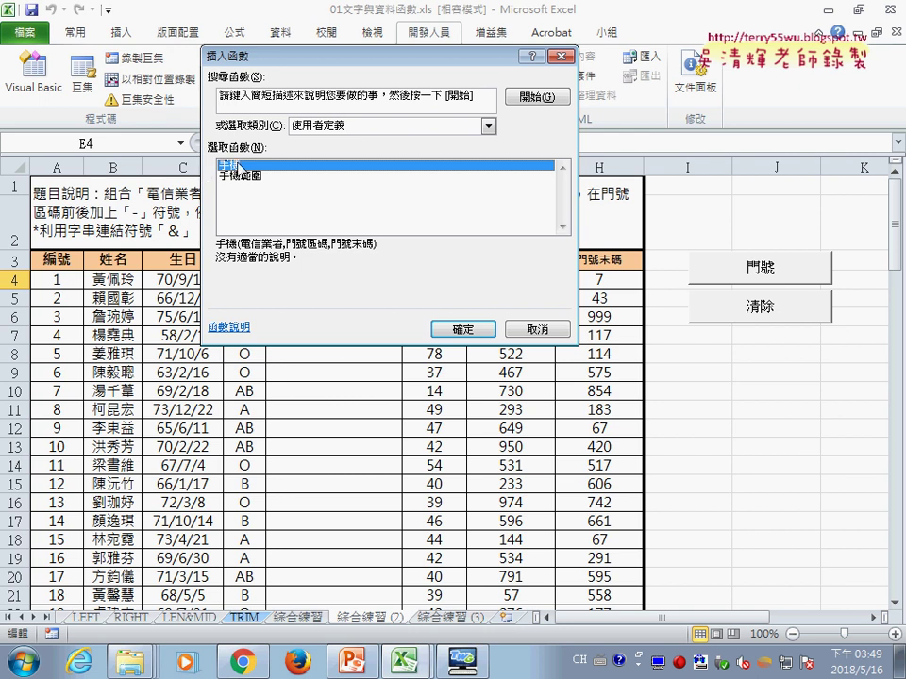
click(292, 124)
click(293, 125)
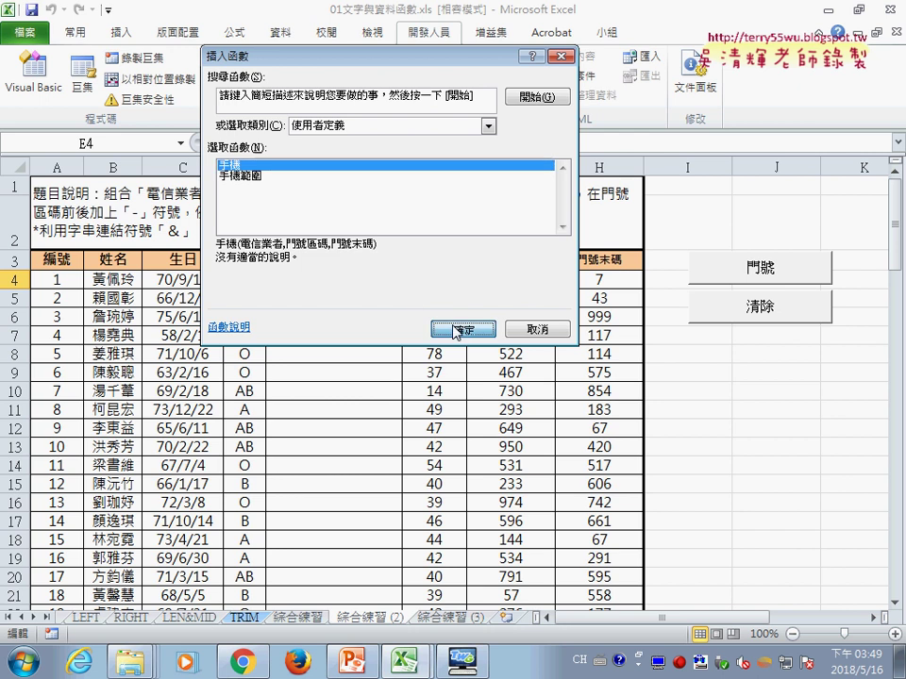
click(461, 329)
drag(455, 324, 394, 293)
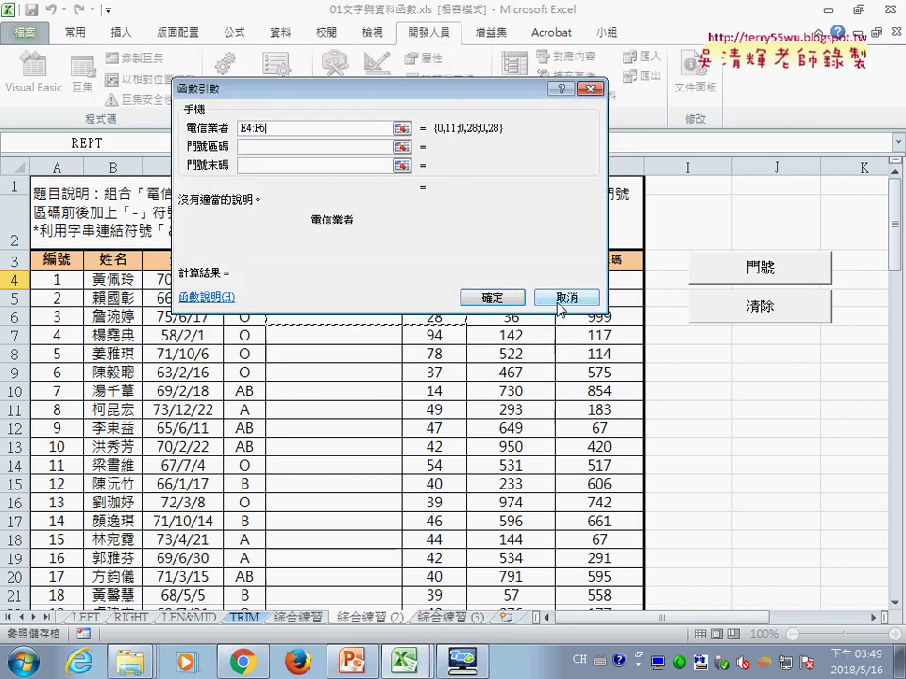
click(564, 298)
click(260, 144)
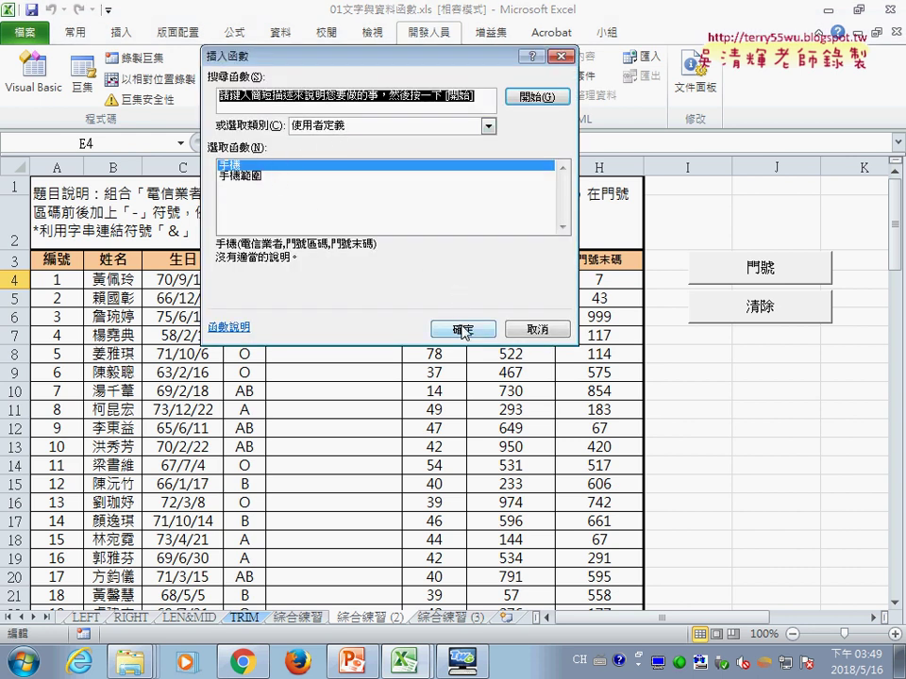
click(462, 329)
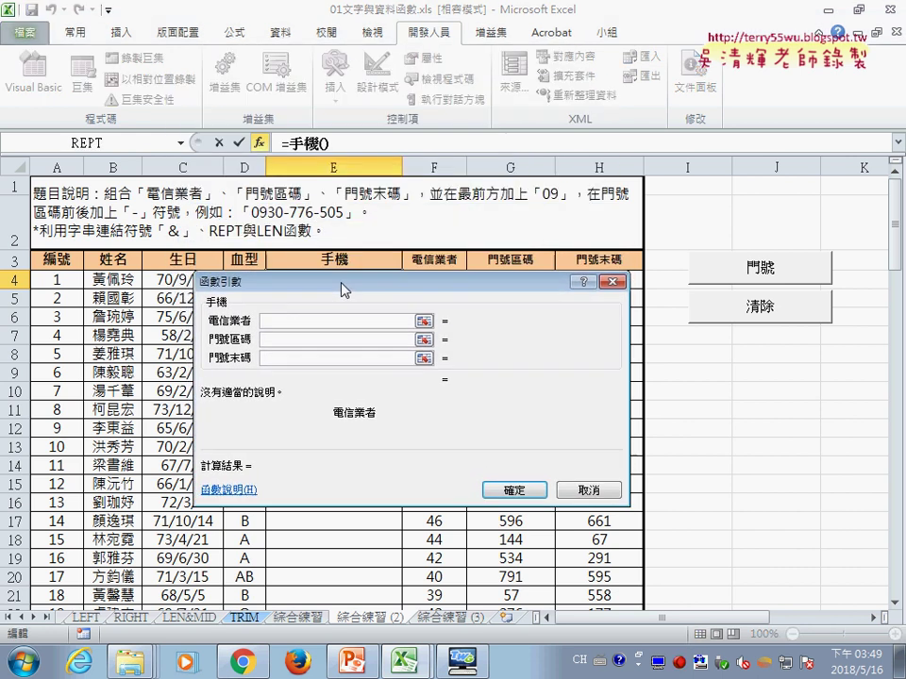
drag(320, 127, 345, 309)
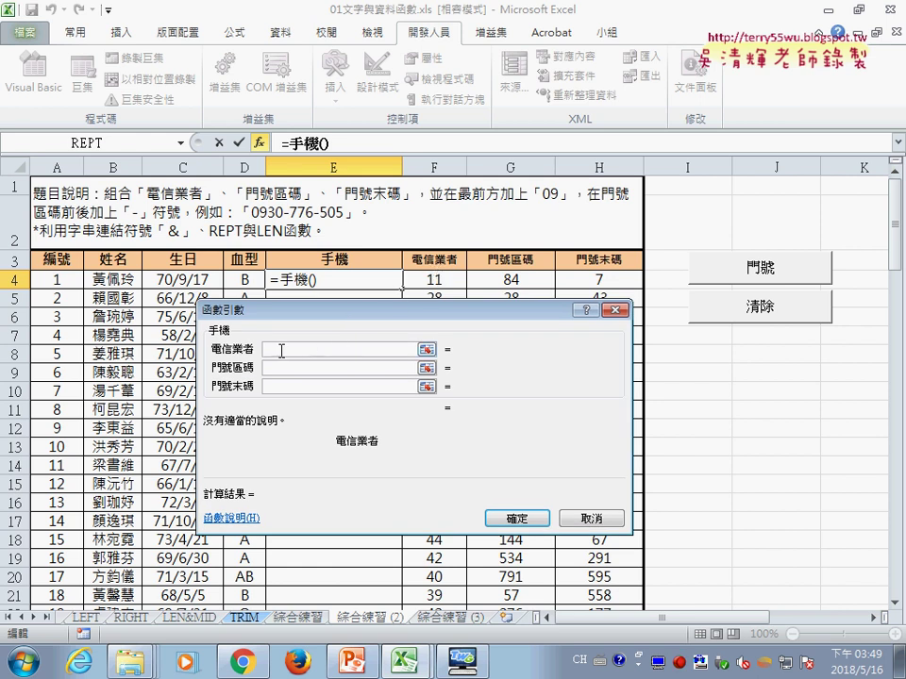
click(439, 279)
click(284, 368)
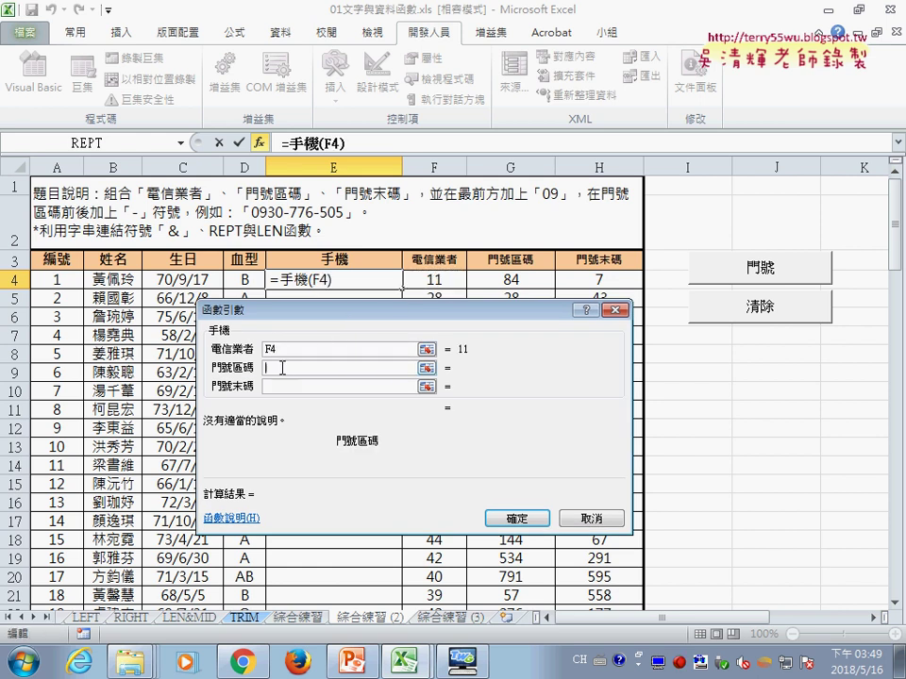
click(505, 279)
click(269, 387)
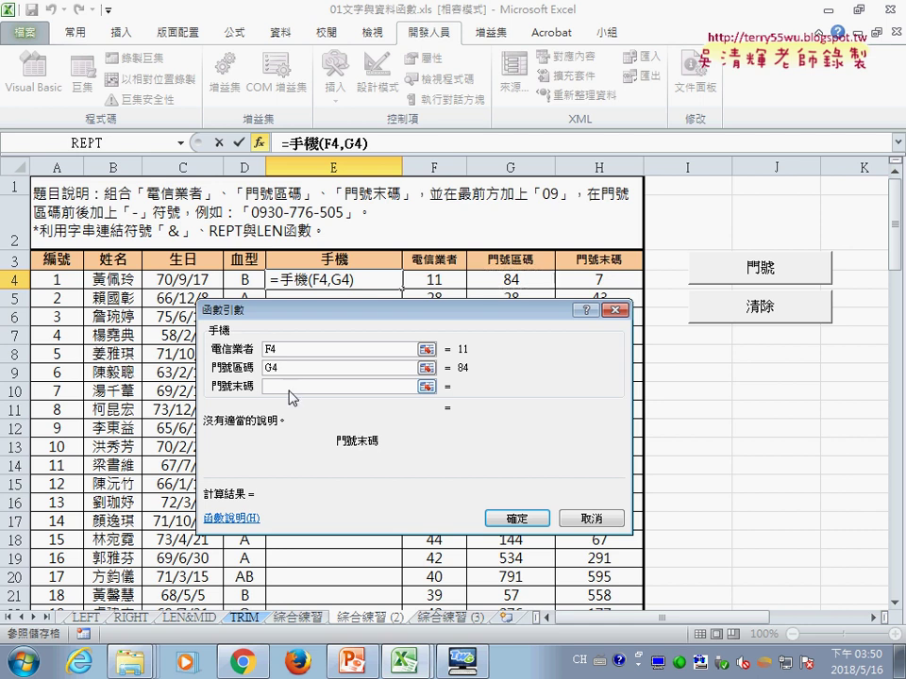
click(580, 281)
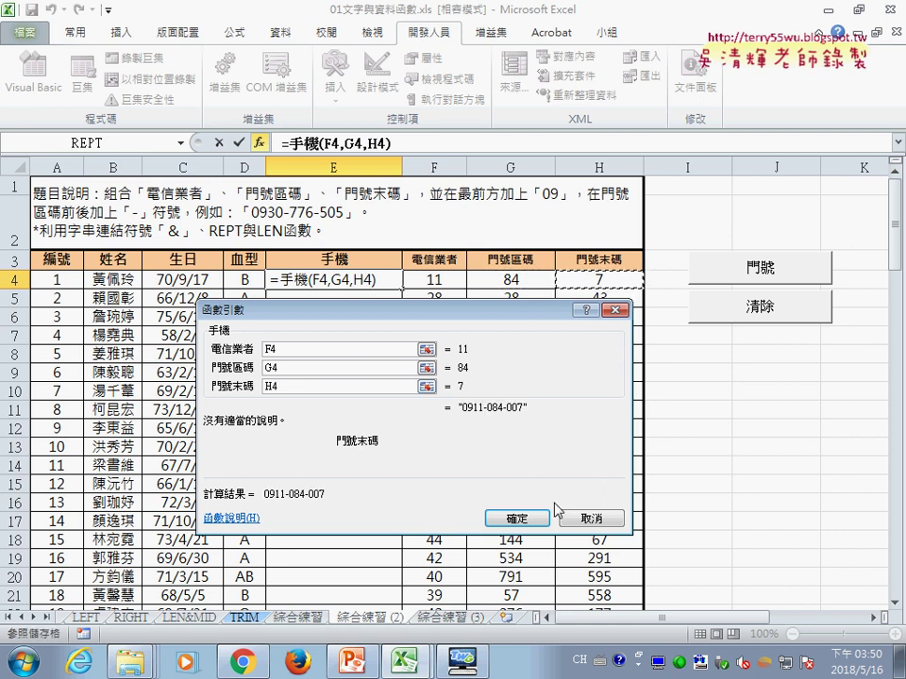
click(517, 519)
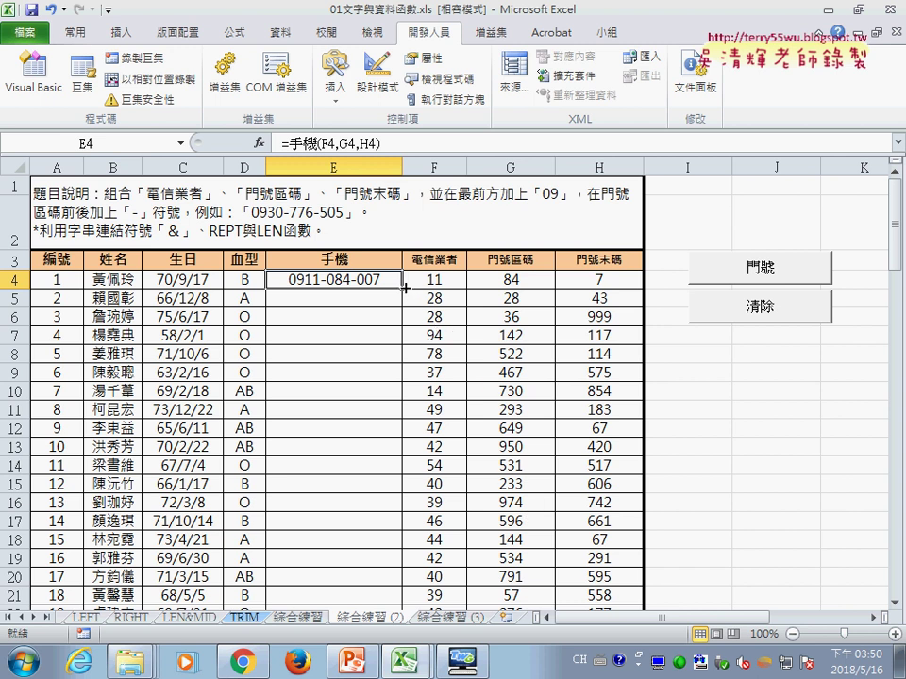
Step: Fill E4's phone formula down to E21, then clear and refill column E with REPT-based formulas
double_click(404, 287)
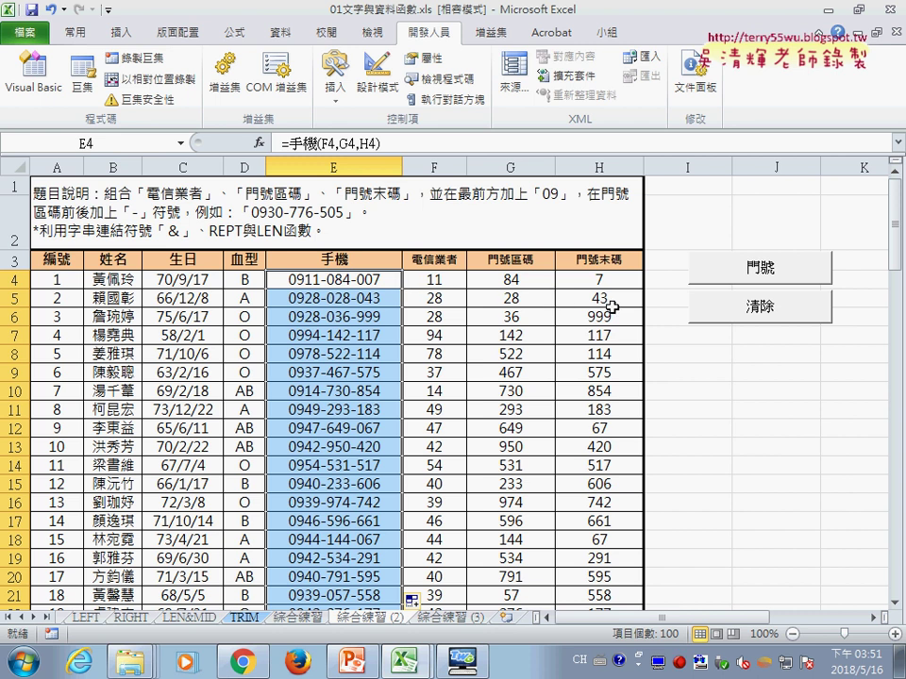
click(714, 318)
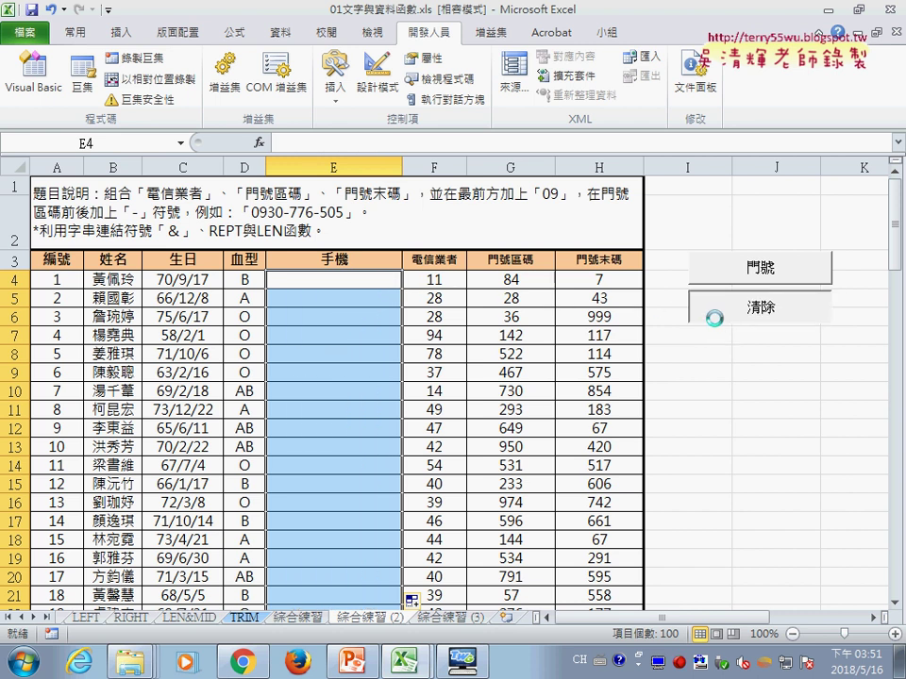
click(716, 273)
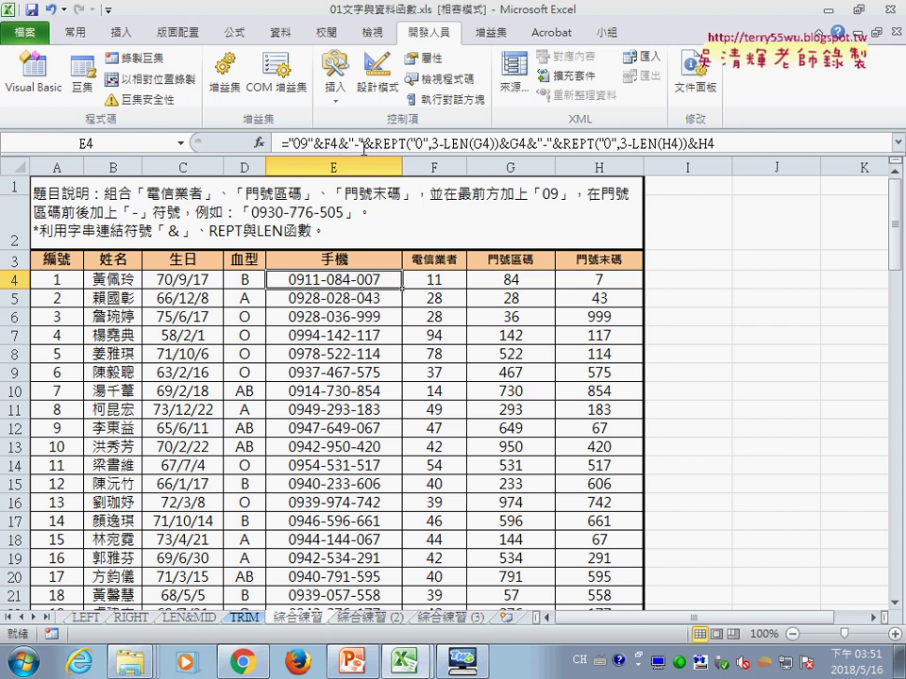
Step: Examine the REPT part of E4's formula, cancel the edit, and reveal the REPT sheet tab
drag(375, 144, 717, 144)
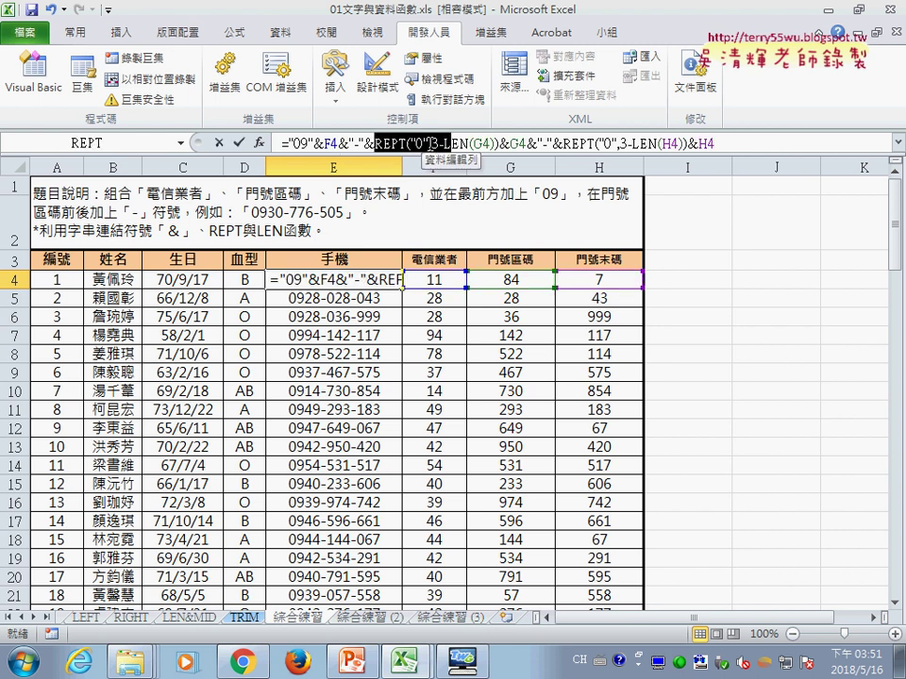
key(Delete)
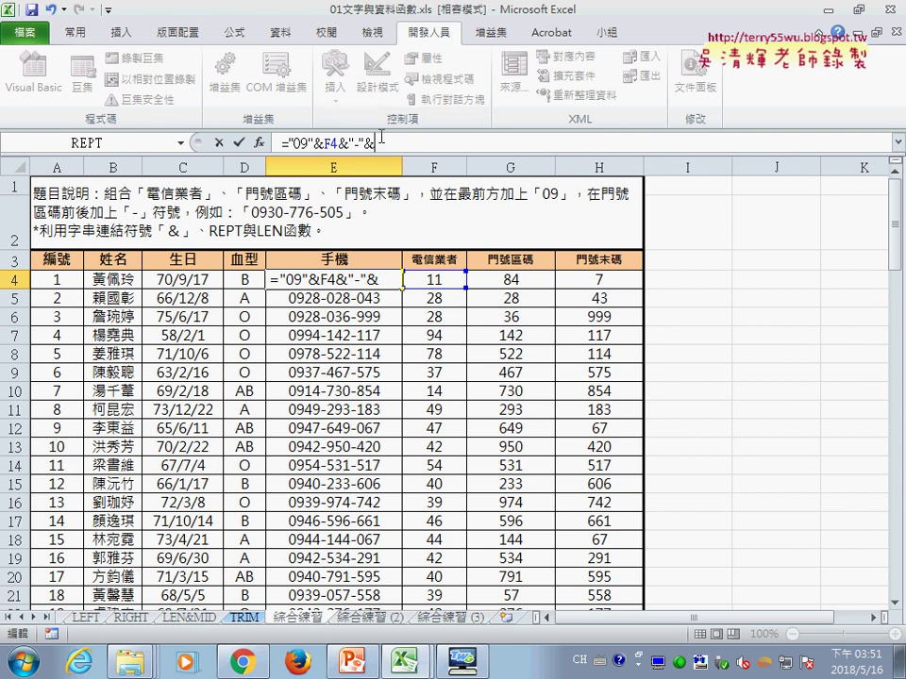
click(218, 143)
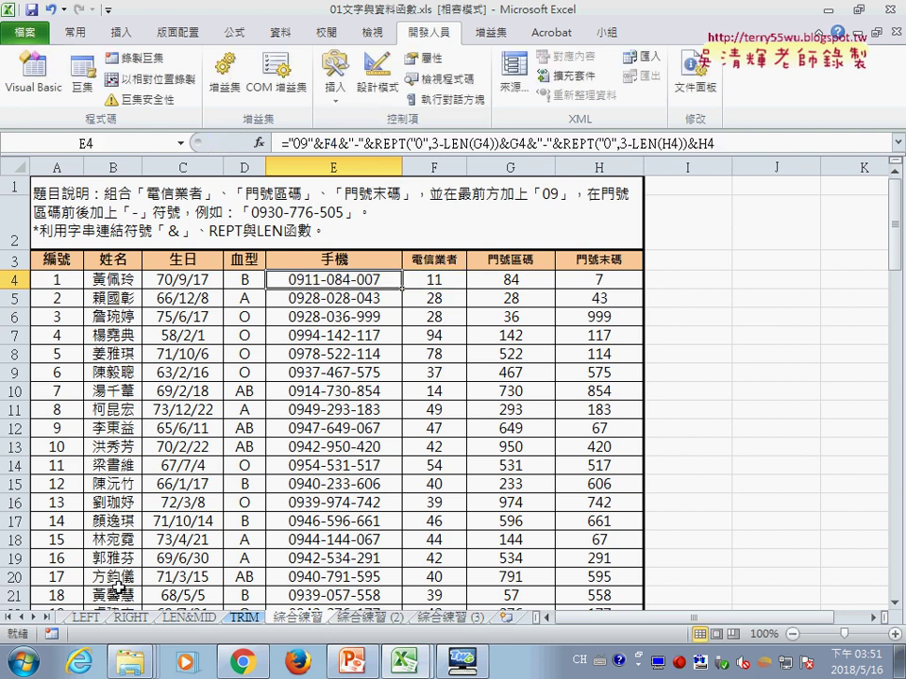
click(19, 617)
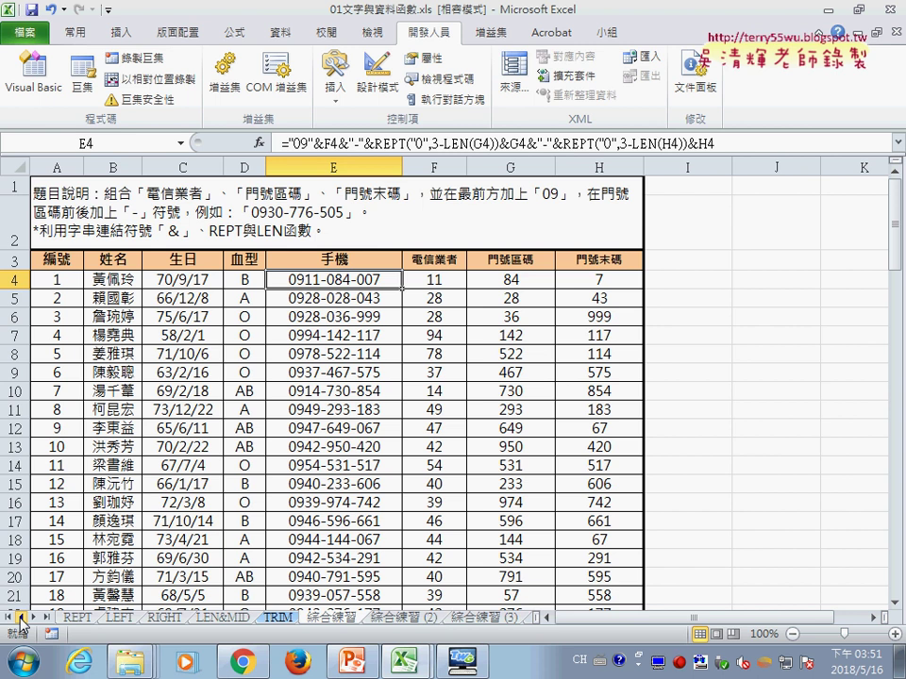
Step: On the REPT sheet, review the ★ in C1 and sales B3:B7, then select C3
click(75, 619)
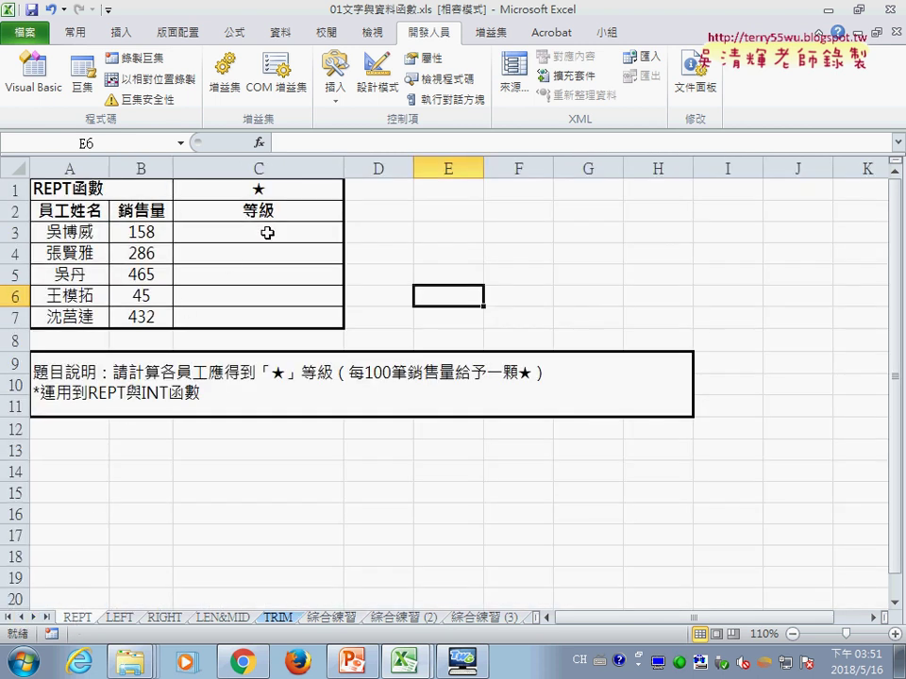
click(266, 190)
click(136, 231)
click(222, 231)
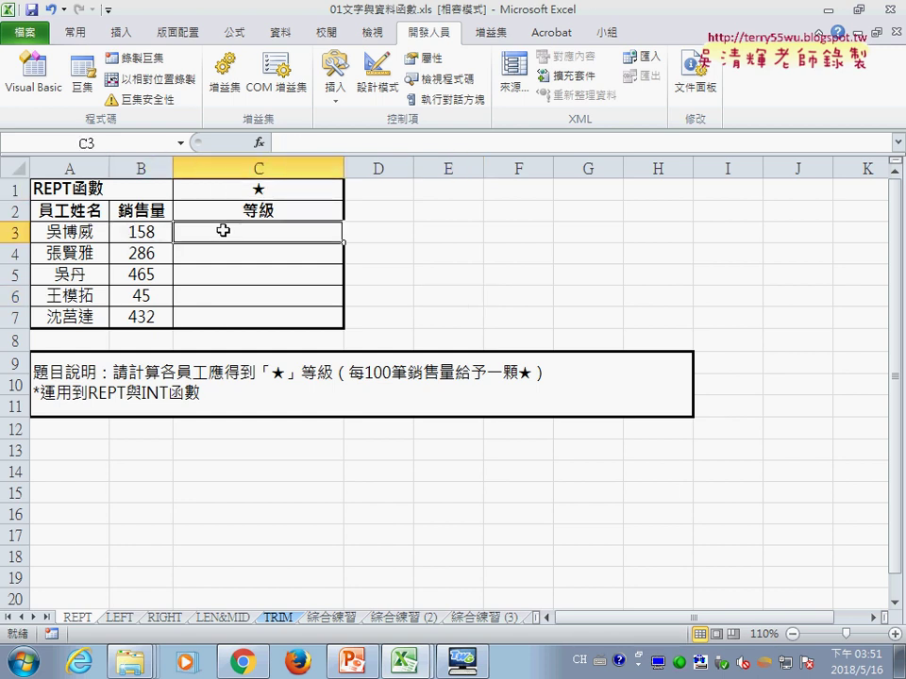
click(146, 233)
click(144, 274)
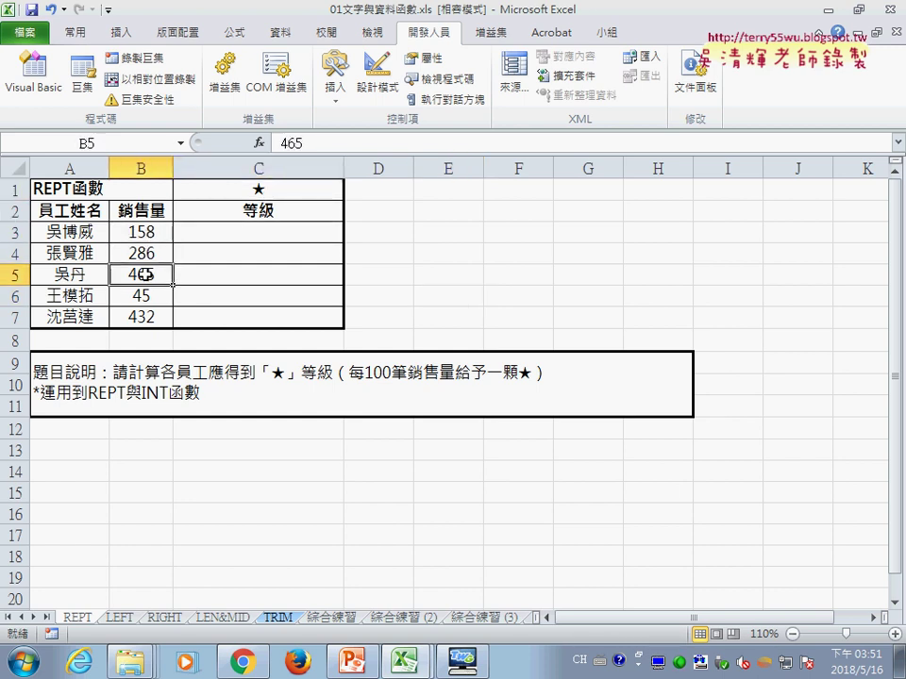
click(145, 253)
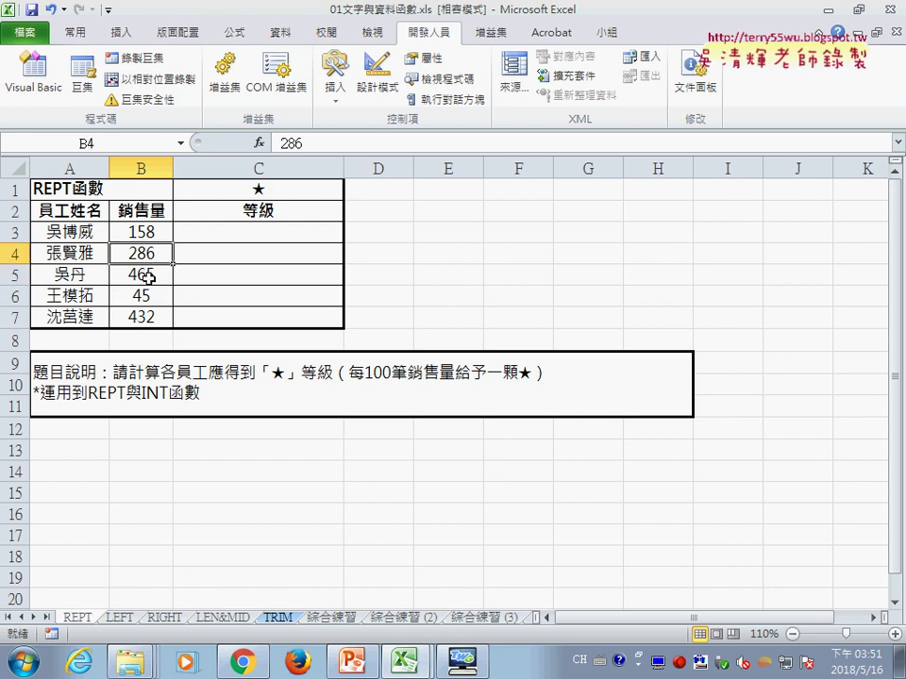
drag(143, 232, 156, 321)
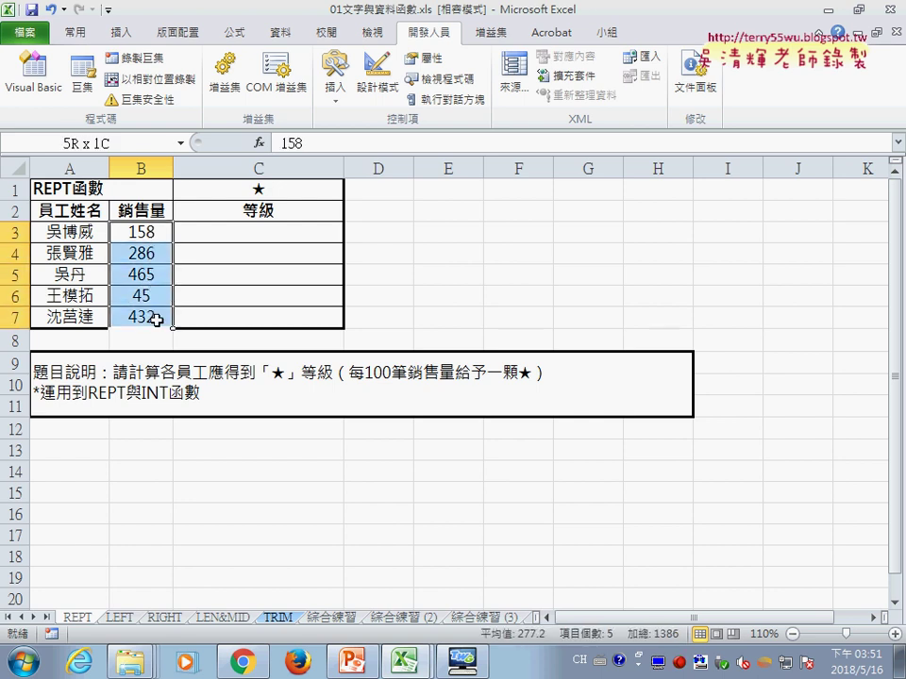
click(253, 233)
Step: Insert REPT from the Text category into C3 with Text C1 and count B3/100
click(258, 142)
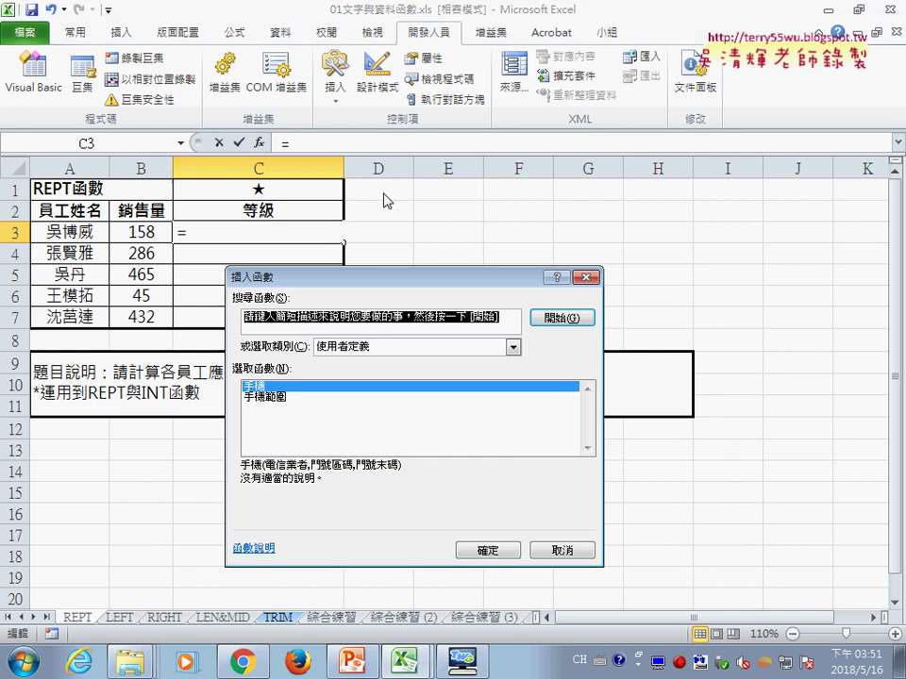
drag(424, 277, 525, 129)
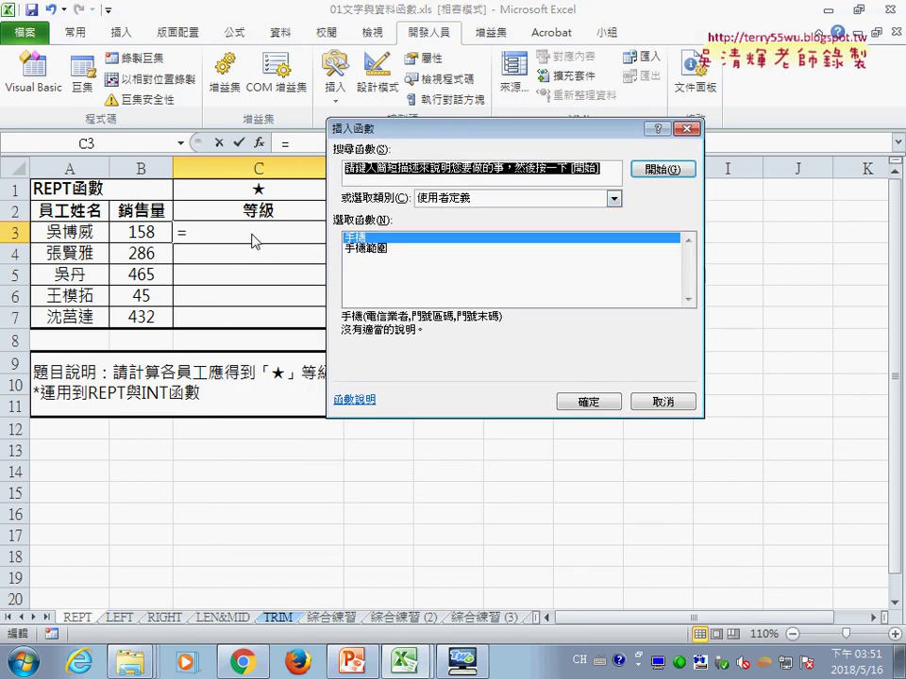
click(613, 198)
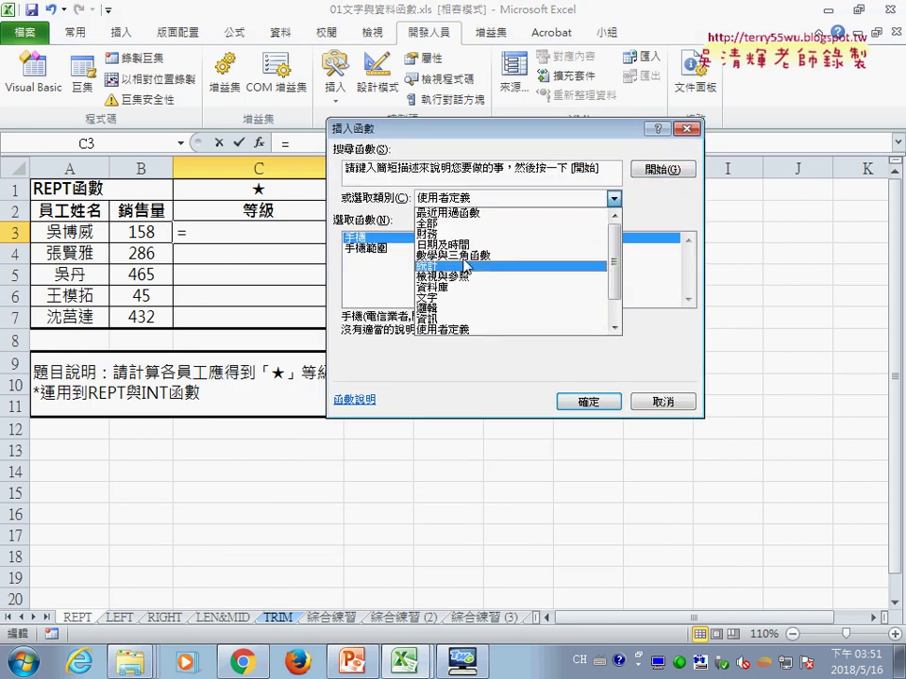
click(466, 298)
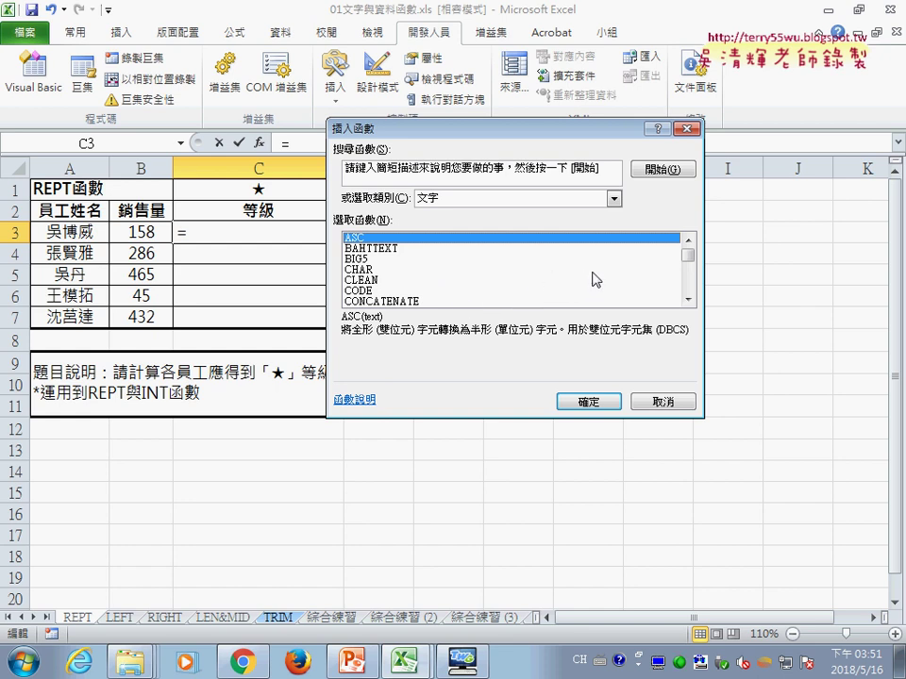
drag(689, 256, 689, 291)
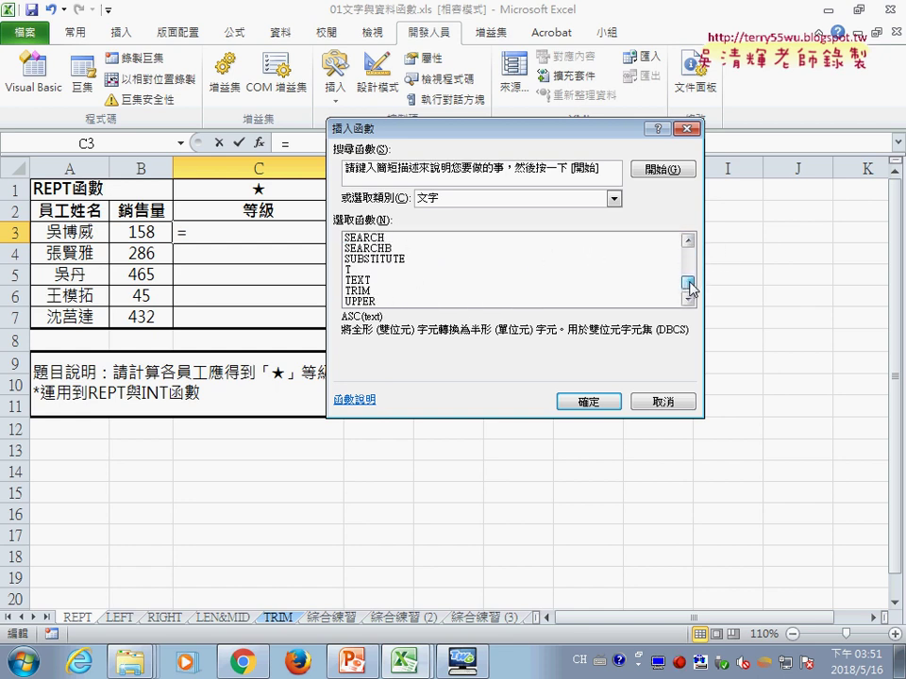
drag(689, 291, 689, 279)
click(413, 248)
double_click(412, 248)
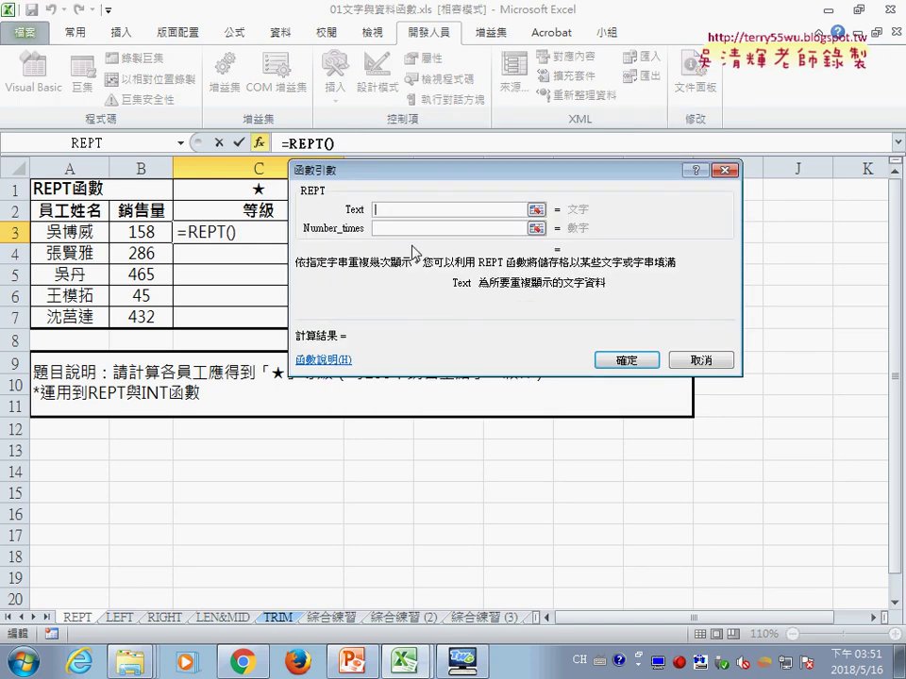
drag(400, 176, 538, 166)
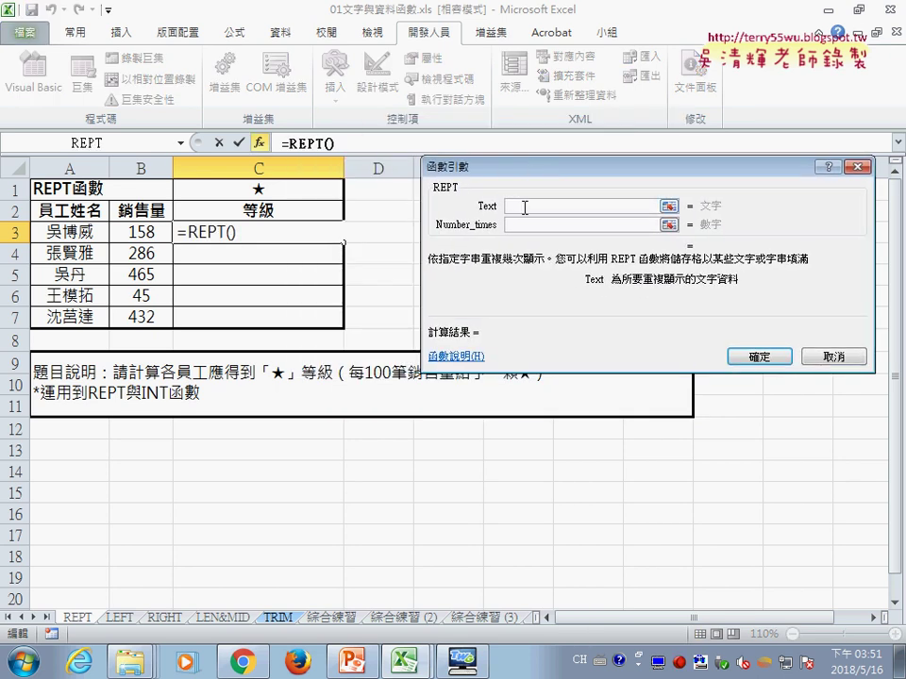
click(297, 191)
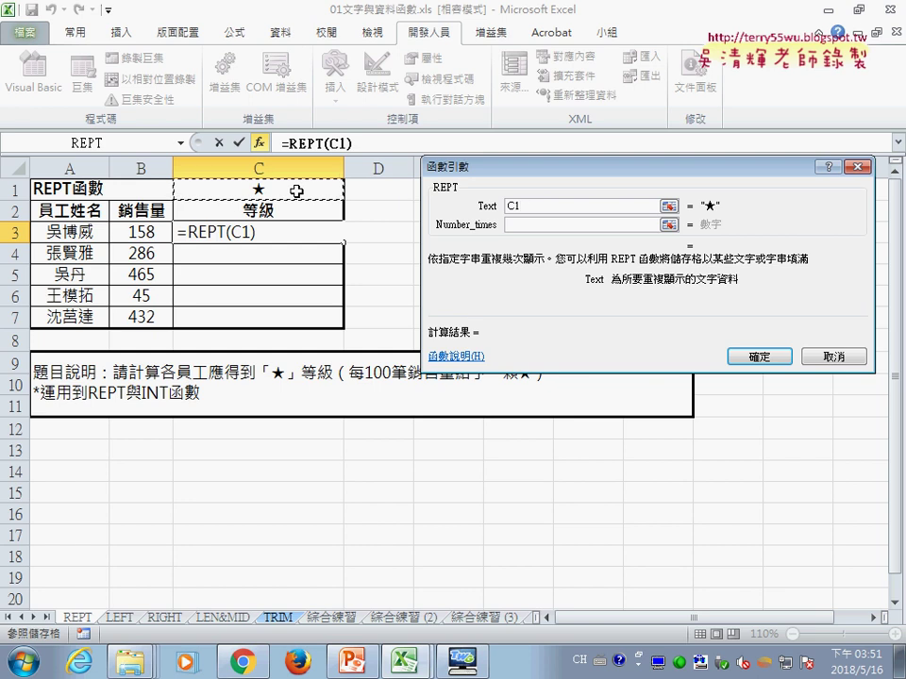
click(517, 224)
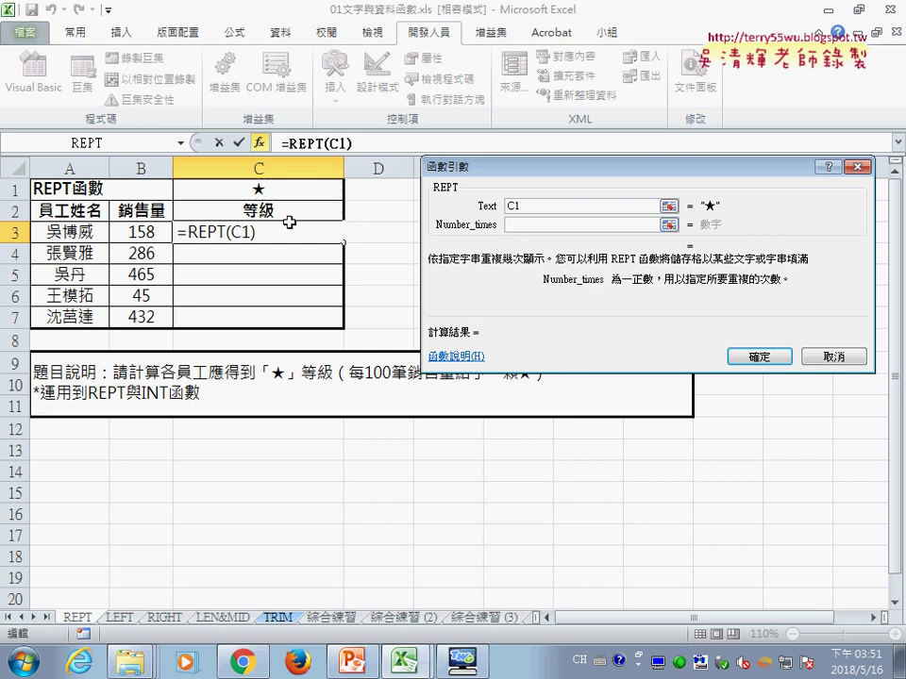
click(152, 231)
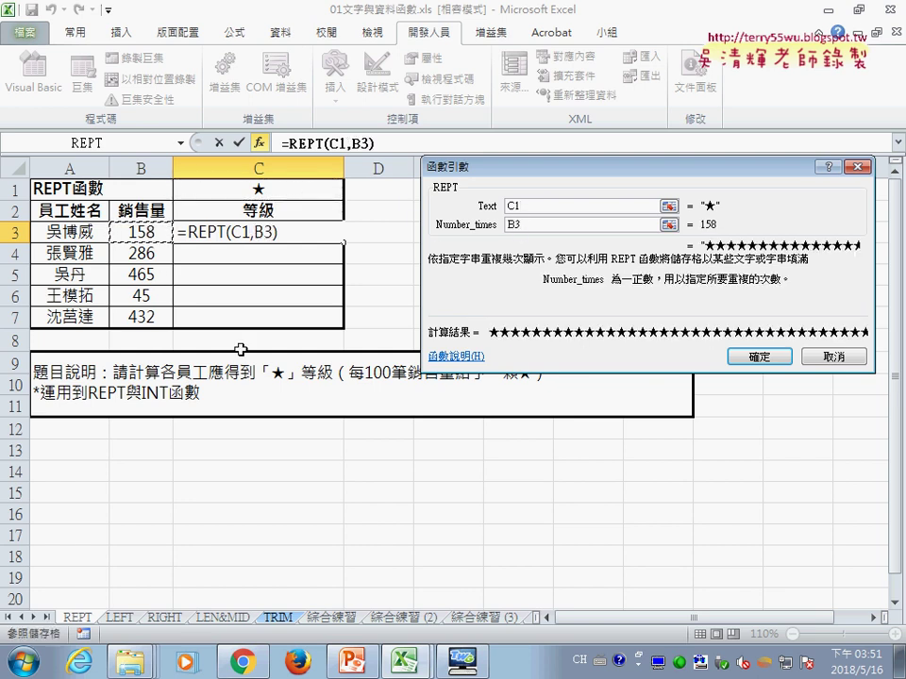
drag(476, 173, 397, 150)
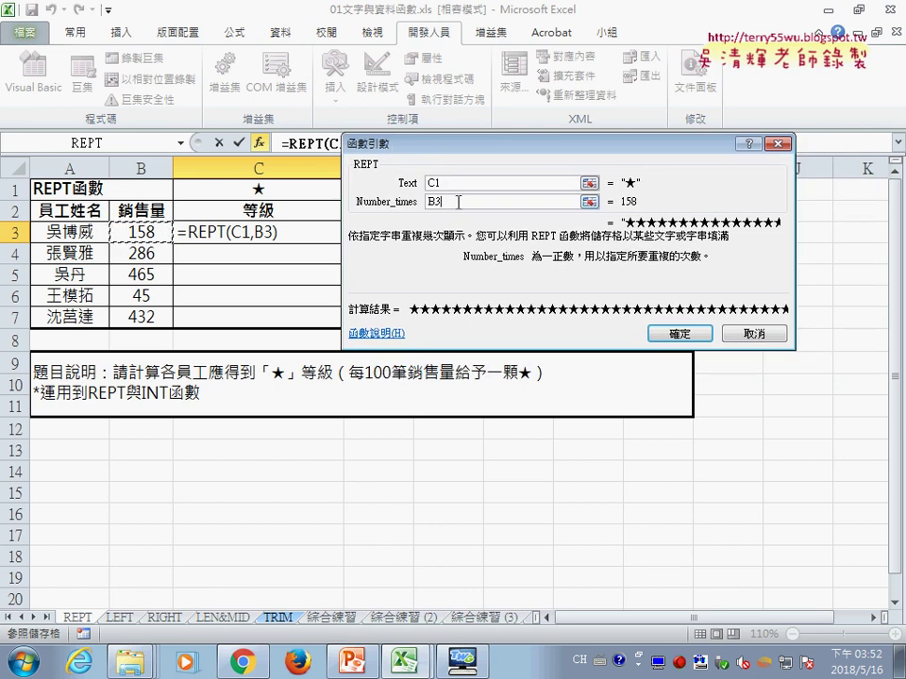
text(/100)
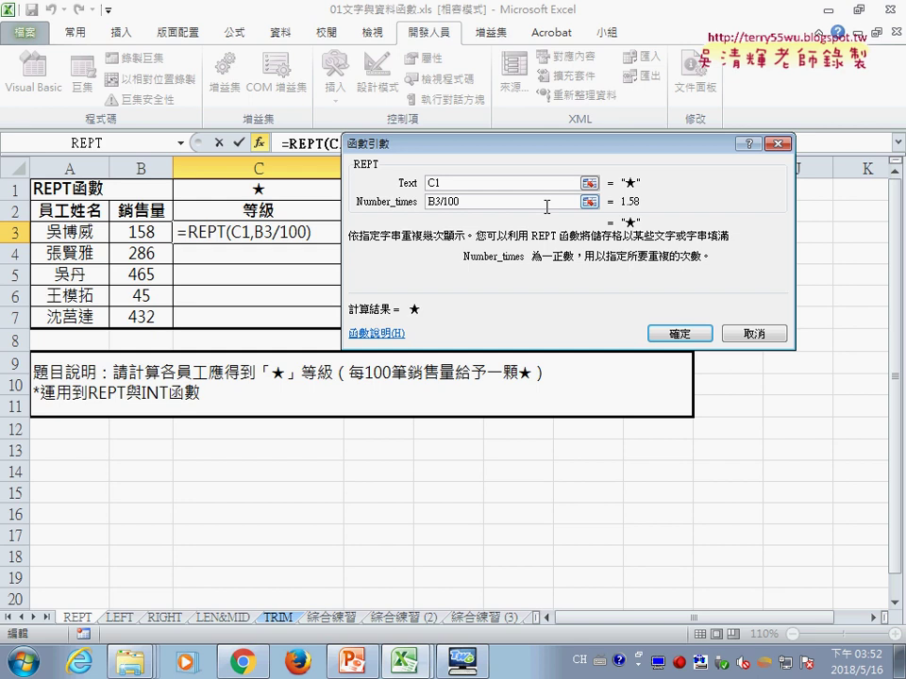
Step: Wrap the count as INT(B3/100), confirm, and centre C3's star
double_click(430, 201)
click(430, 201)
text(i)
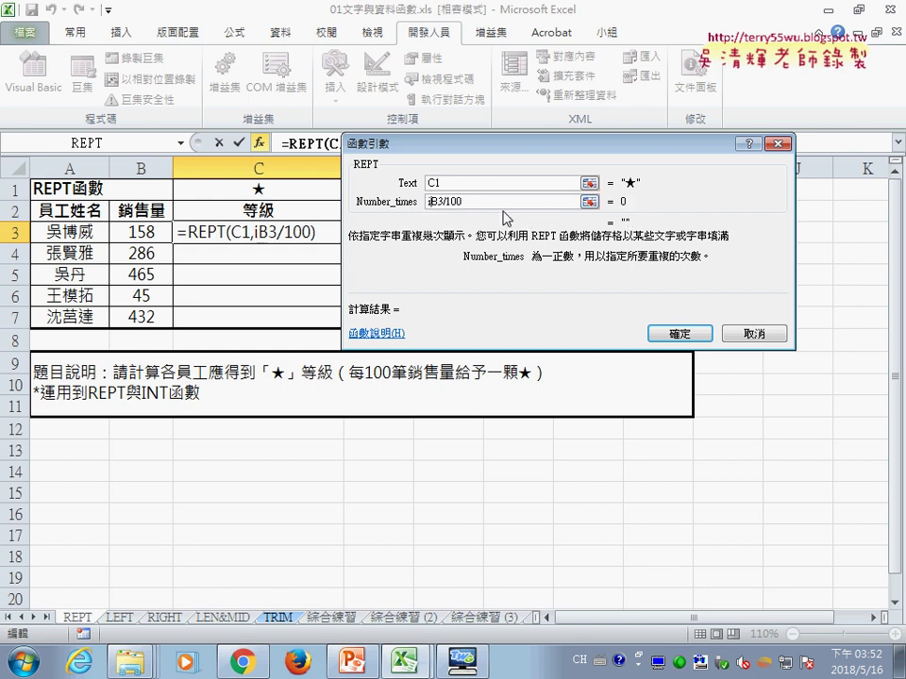
text(nt)
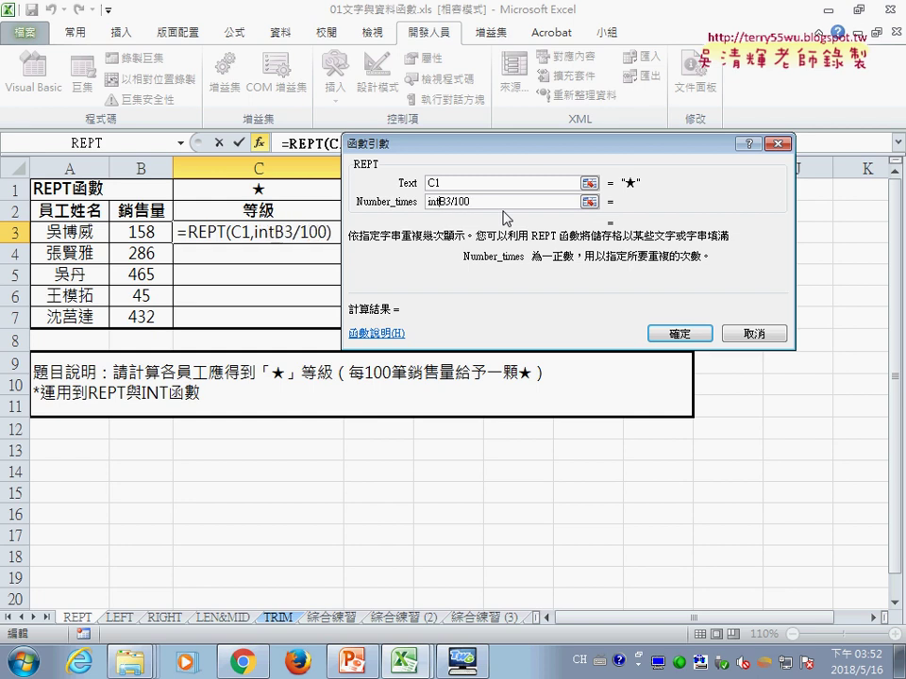
text(()
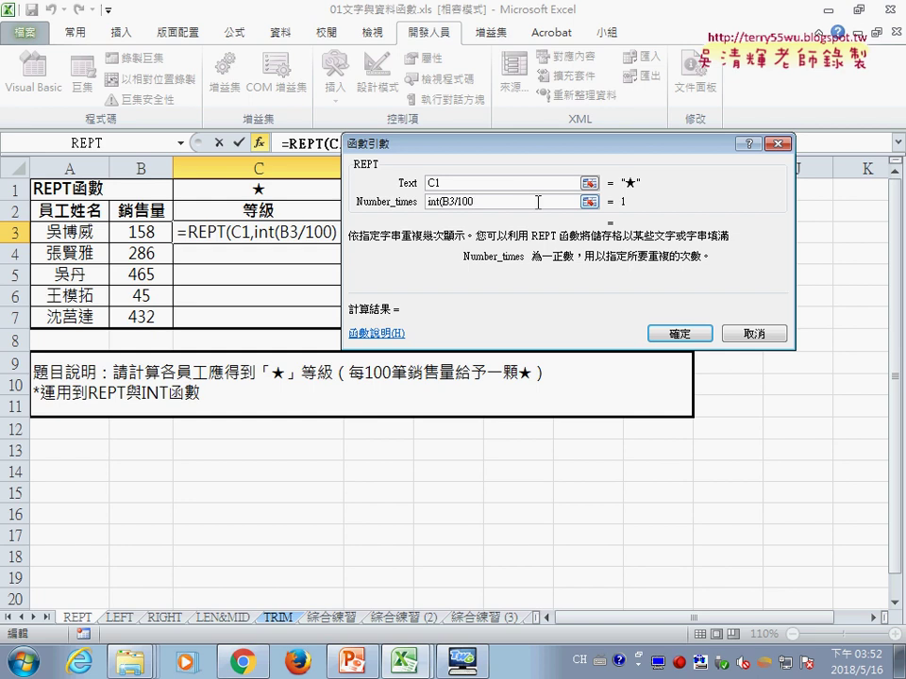
text())
click(682, 334)
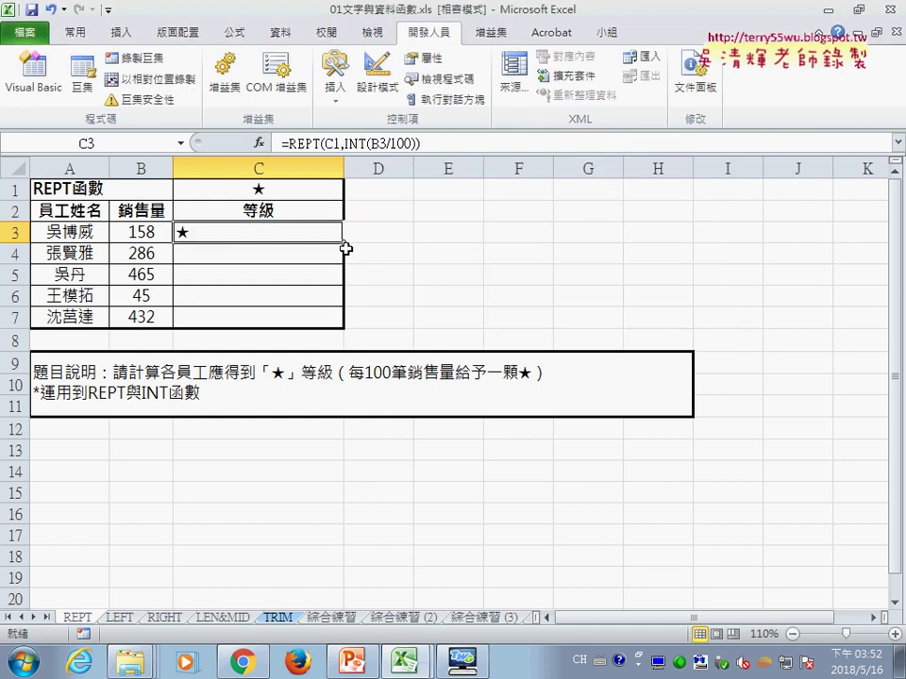
click(75, 32)
click(331, 93)
Step: Fill C3's star formula down to C7, then edit C3 to make C1 read C$1
drag(345, 234, 346, 325)
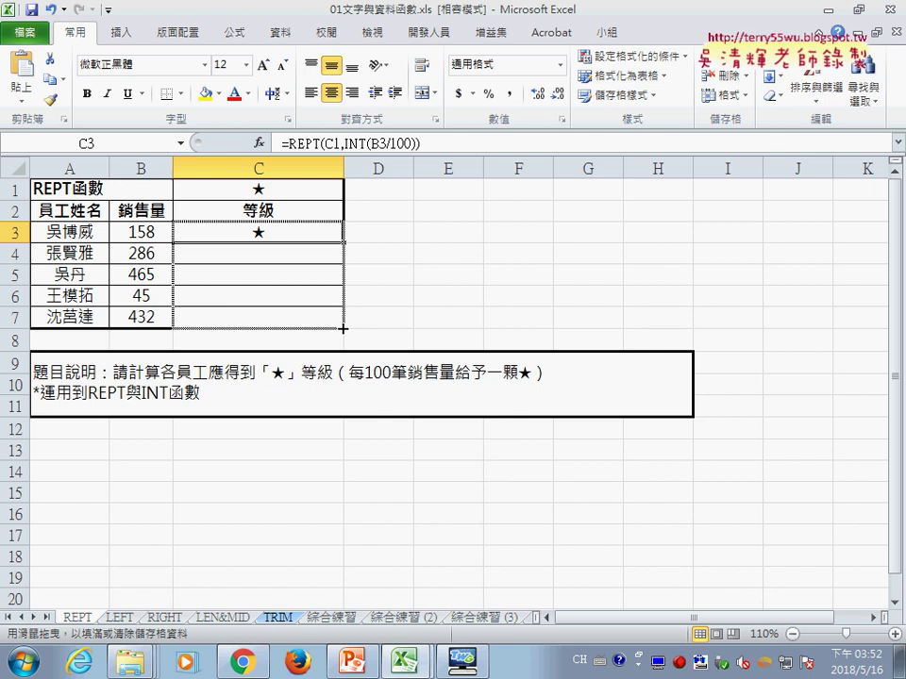
click(276, 231)
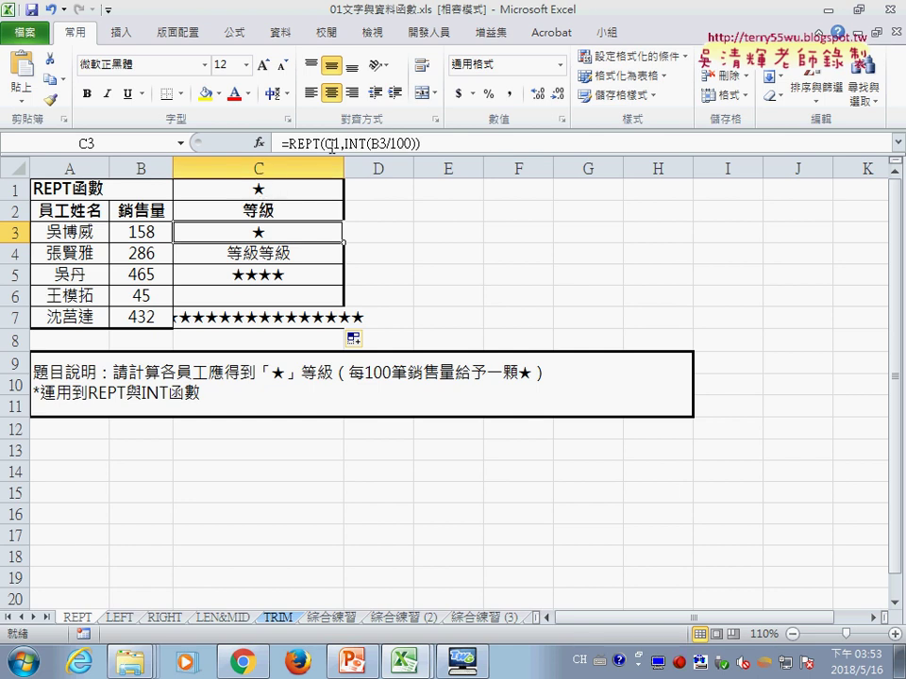
click(331, 144)
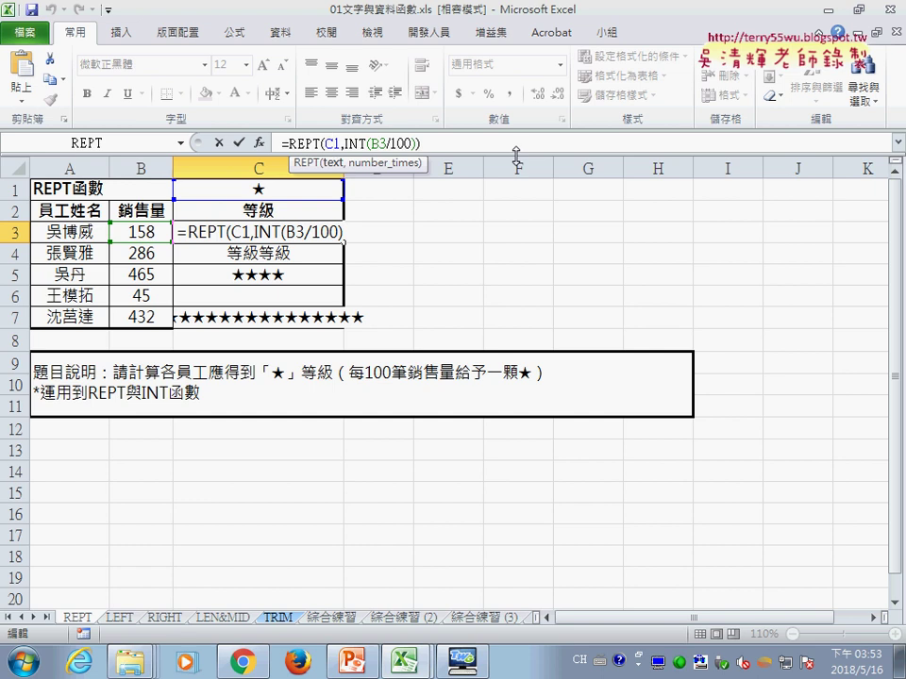
text($)
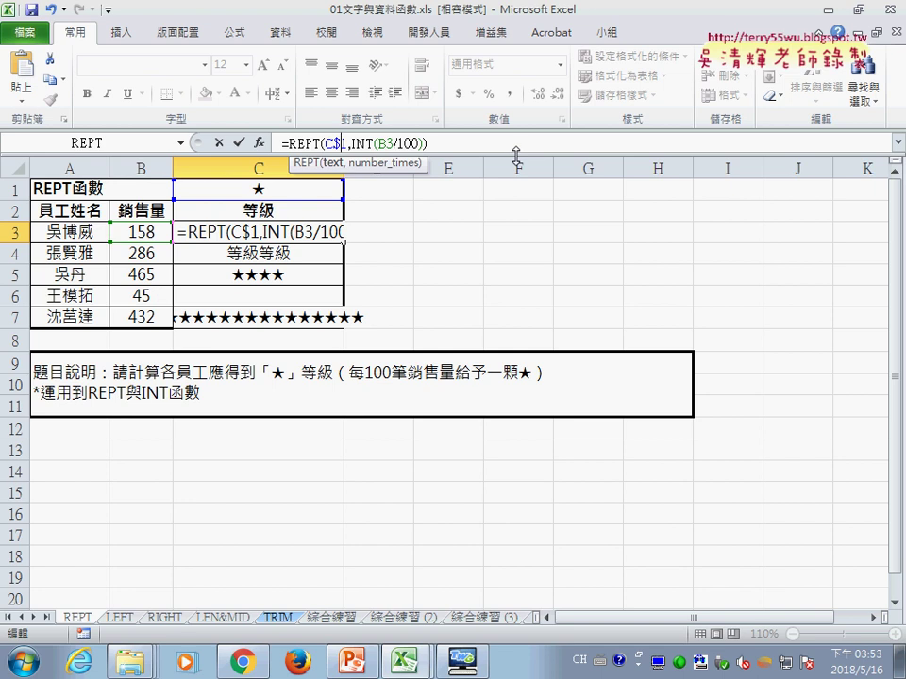
Step: Commit =REPT(C$1,INT(B3/100)) in C3 and fill it down to C7
click(240, 143)
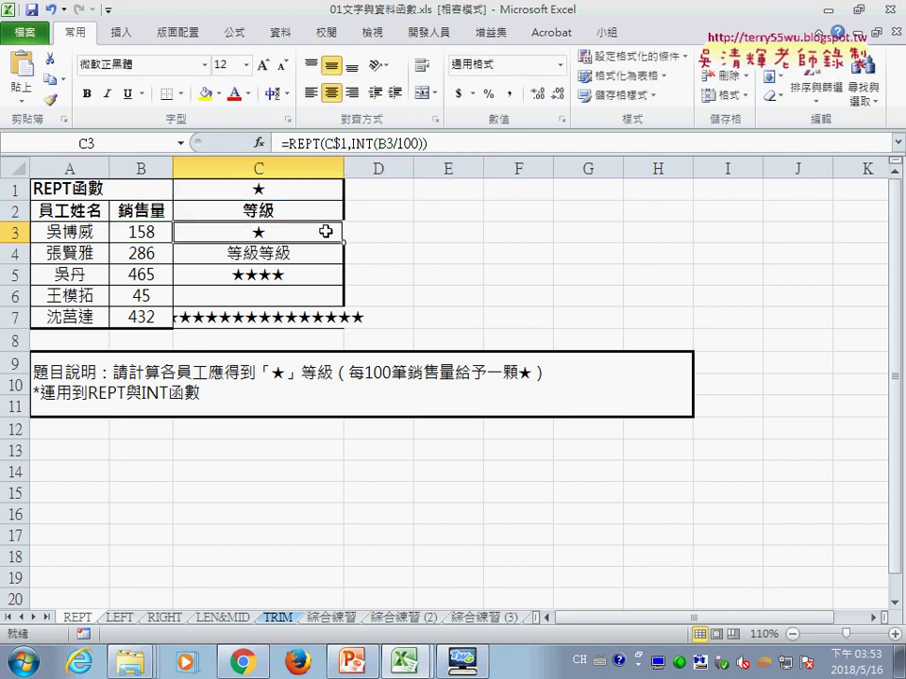
drag(342, 243, 342, 328)
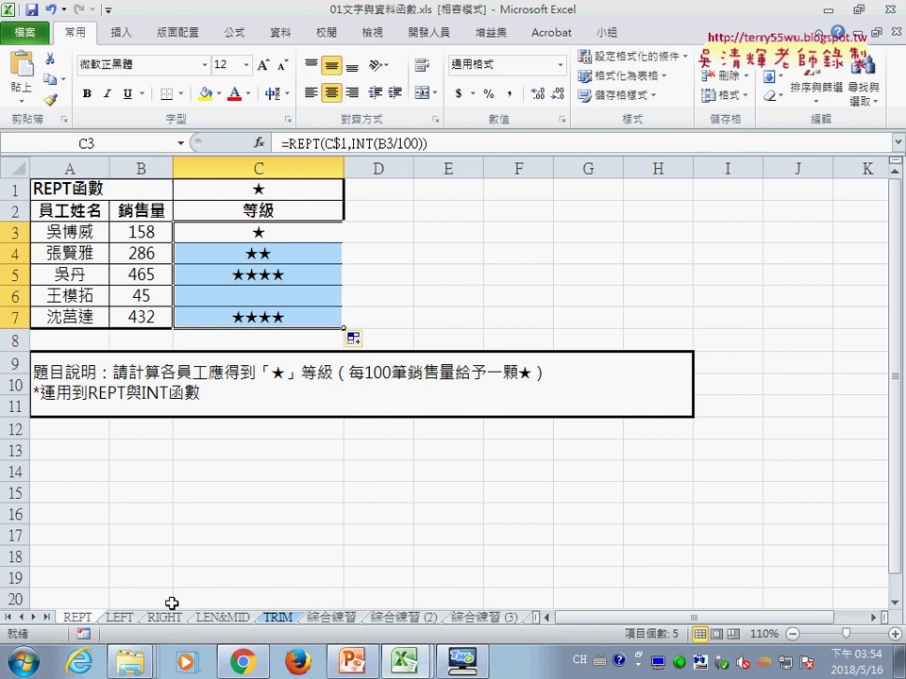
Step: Compare the LEFT and RIGHT sheets, ending on LEFT with C3 selected
click(124, 619)
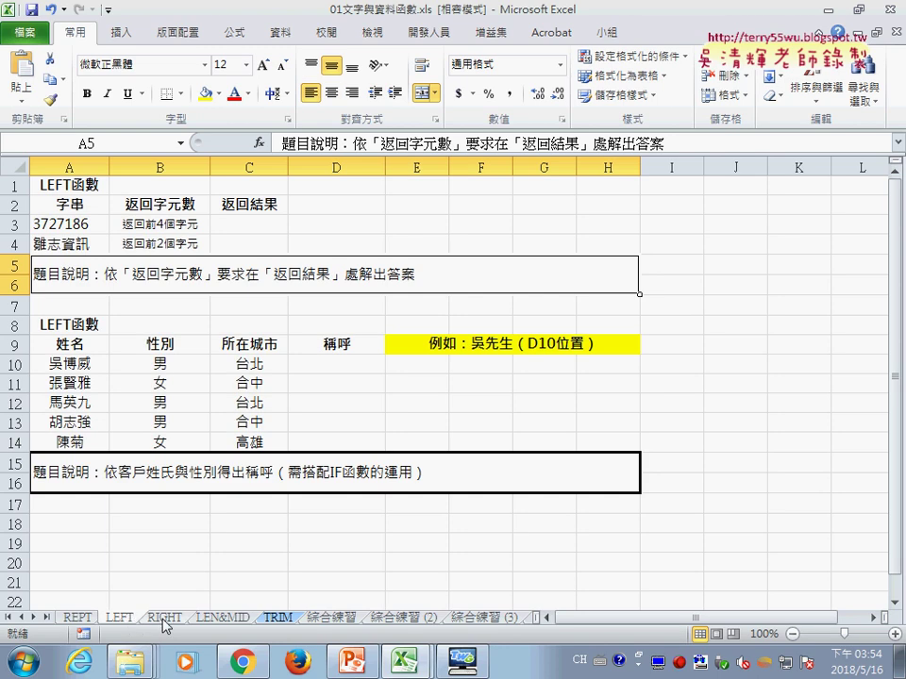
click(162, 619)
click(127, 621)
click(162, 619)
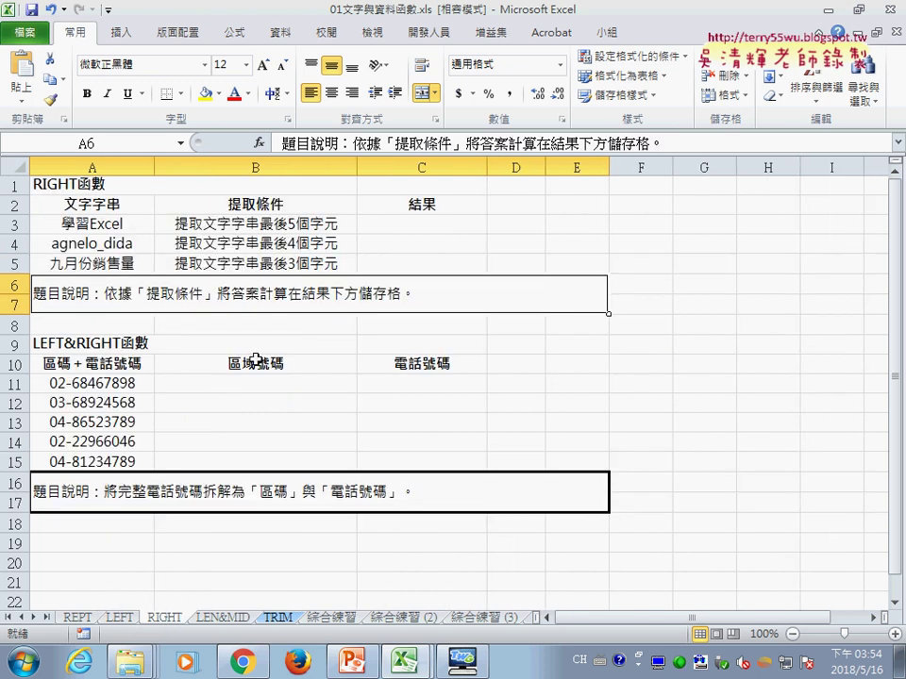
click(119, 618)
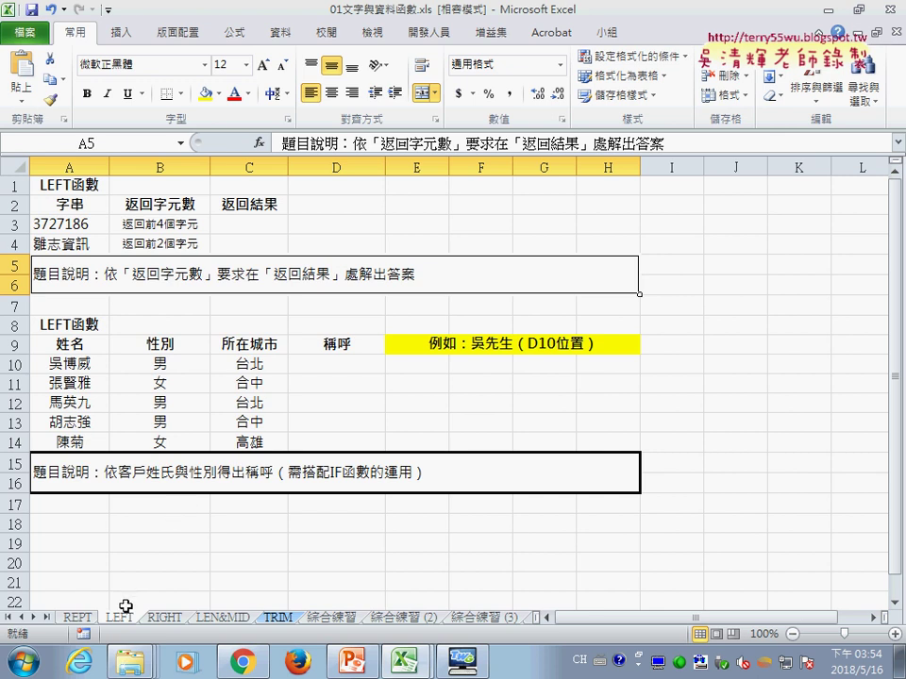
click(253, 230)
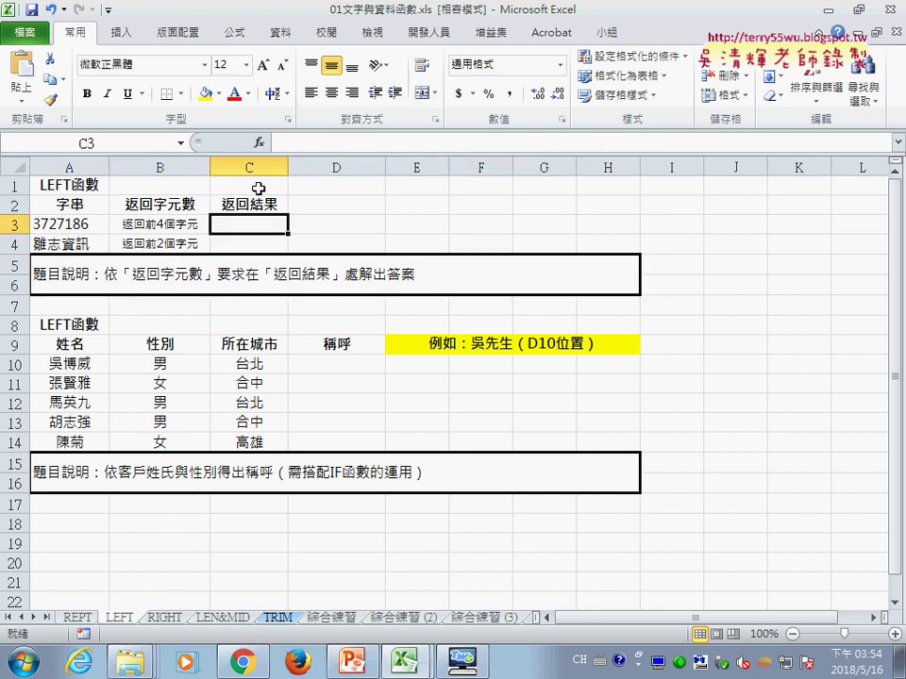
Step: Enter =LEFT(A3,4) in C3 so it returns 3727
click(258, 143)
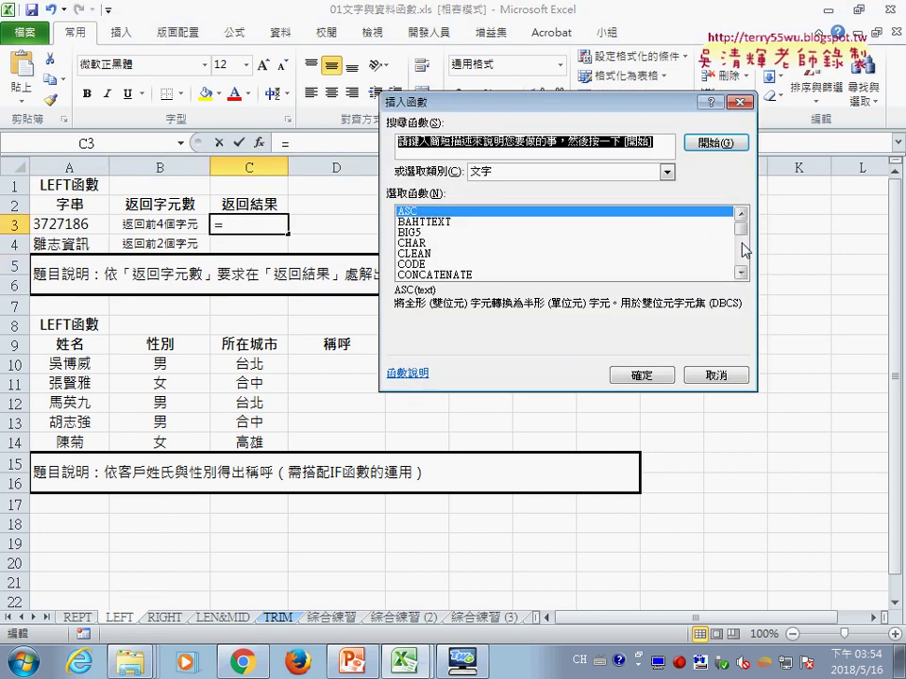
drag(741, 228, 747, 248)
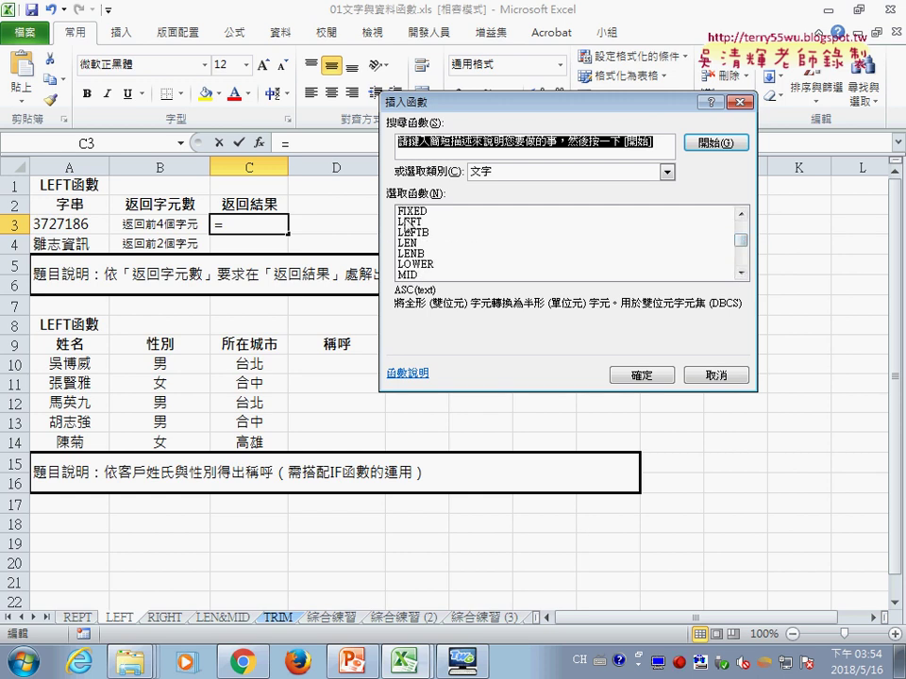
double_click(412, 222)
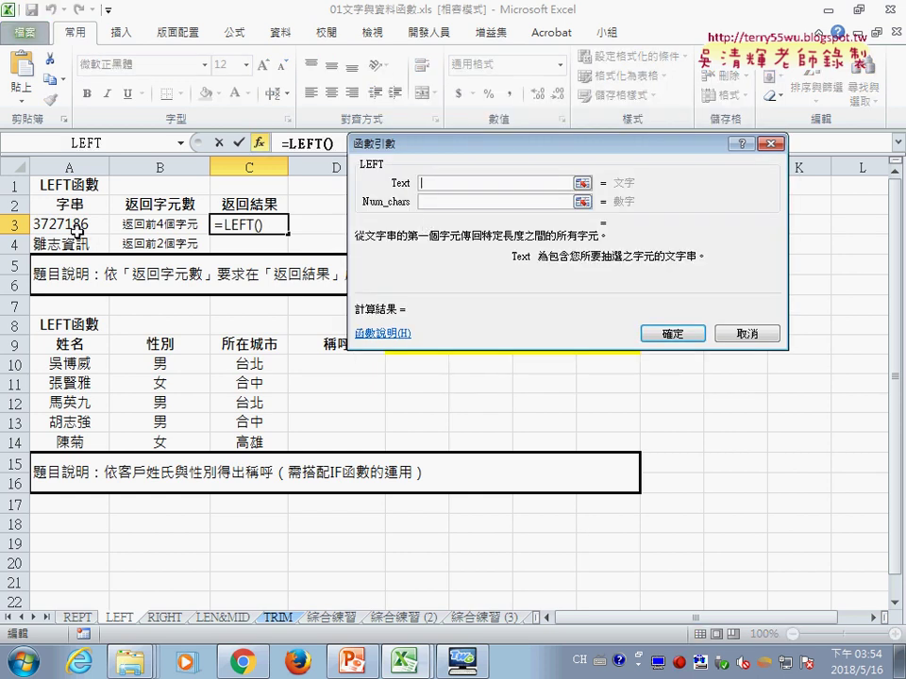
click(71, 227)
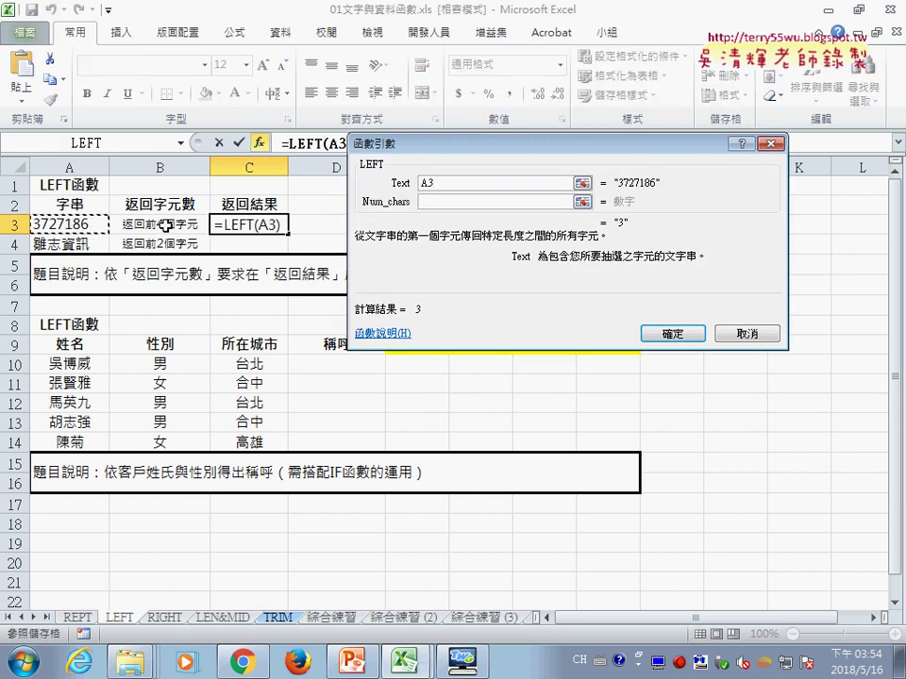
click(436, 202)
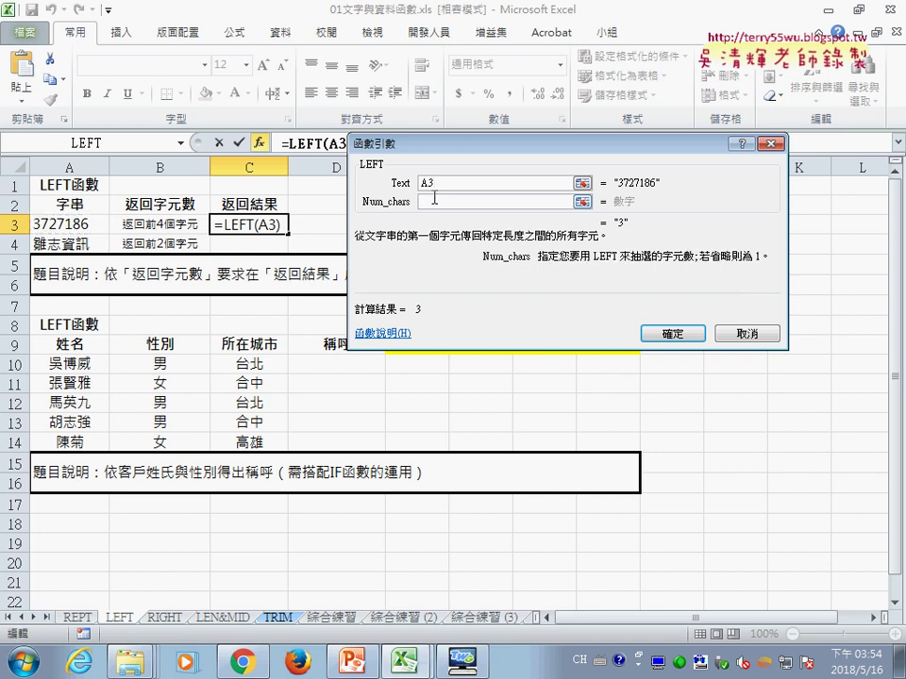
text(4)
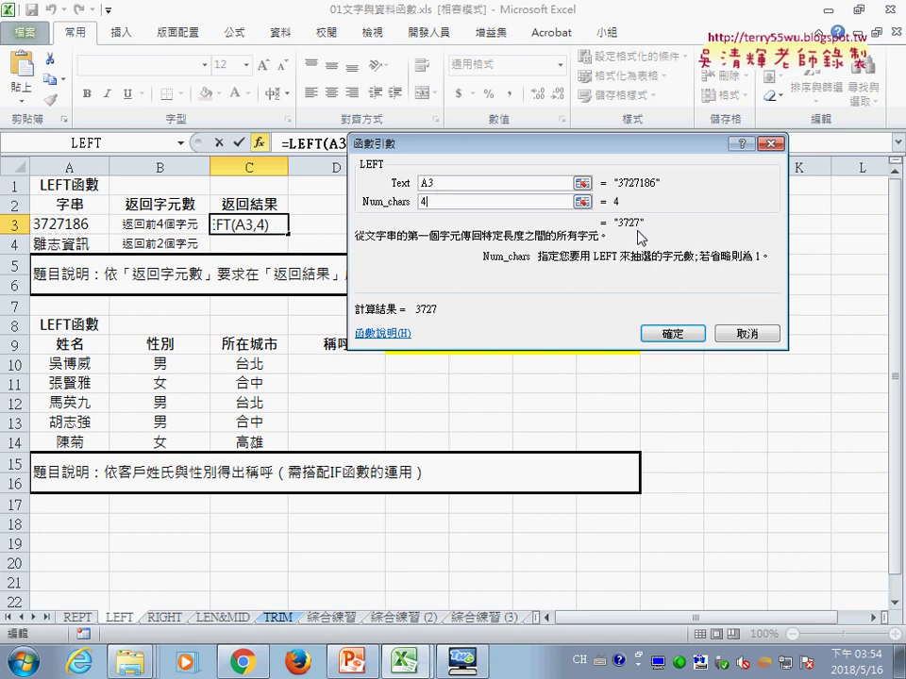
click(681, 334)
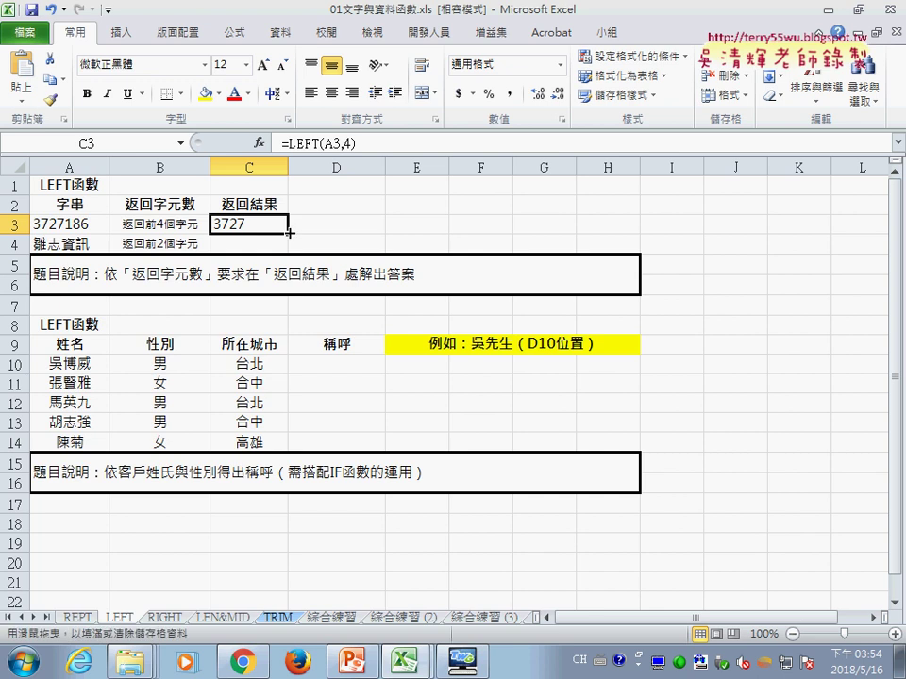
Step: Copy the formula to C4 and change it to =LEFT(A4,2), returning 雜志
drag(292, 250, 292, 251)
click(247, 243)
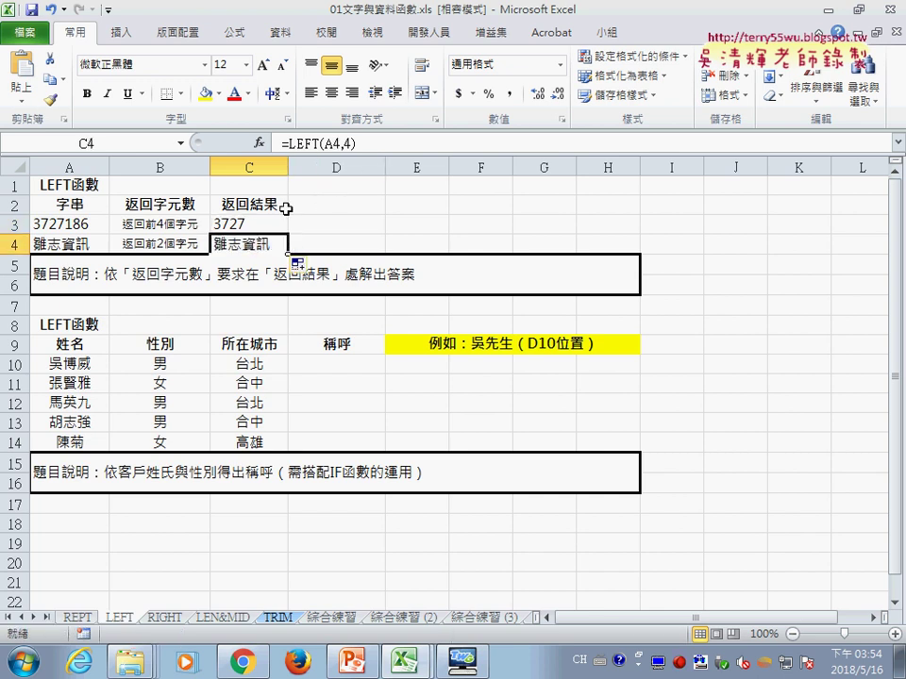
click(342, 143)
key(BackSpace)
text(2)
key(Return)
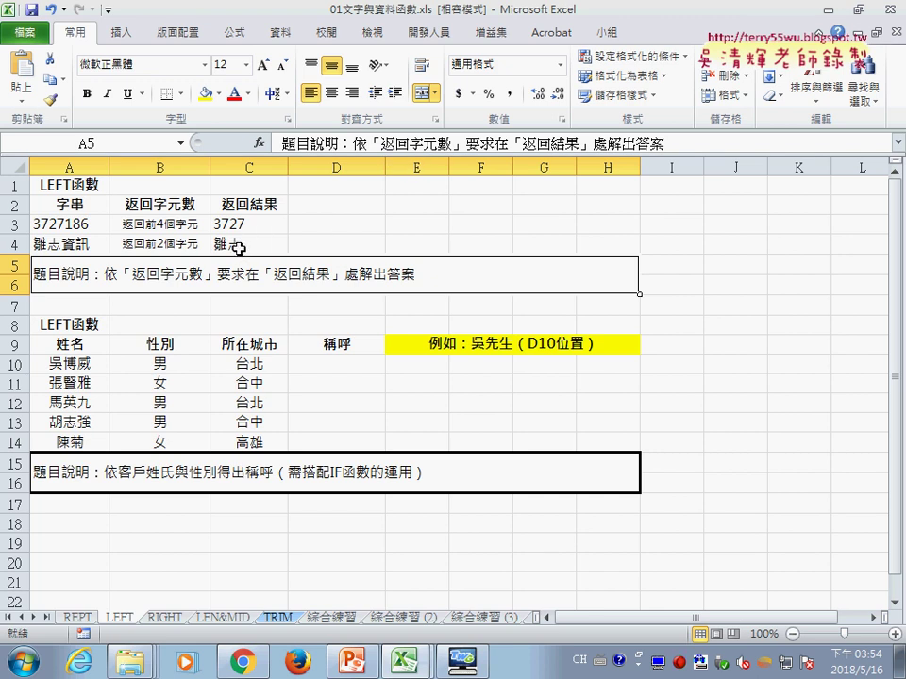
key(Up)
click(60, 250)
click(228, 243)
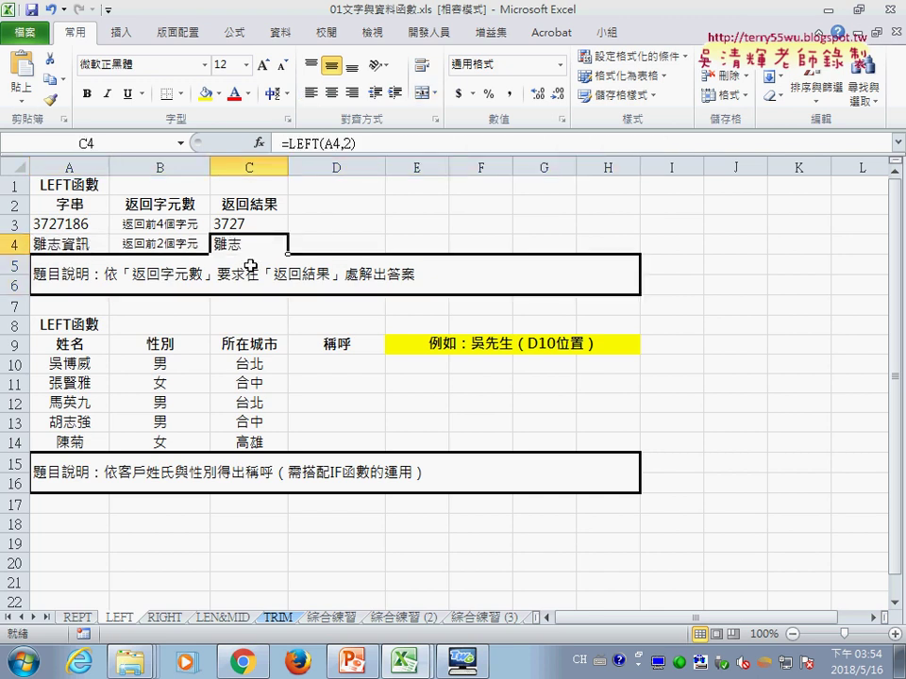
click(328, 361)
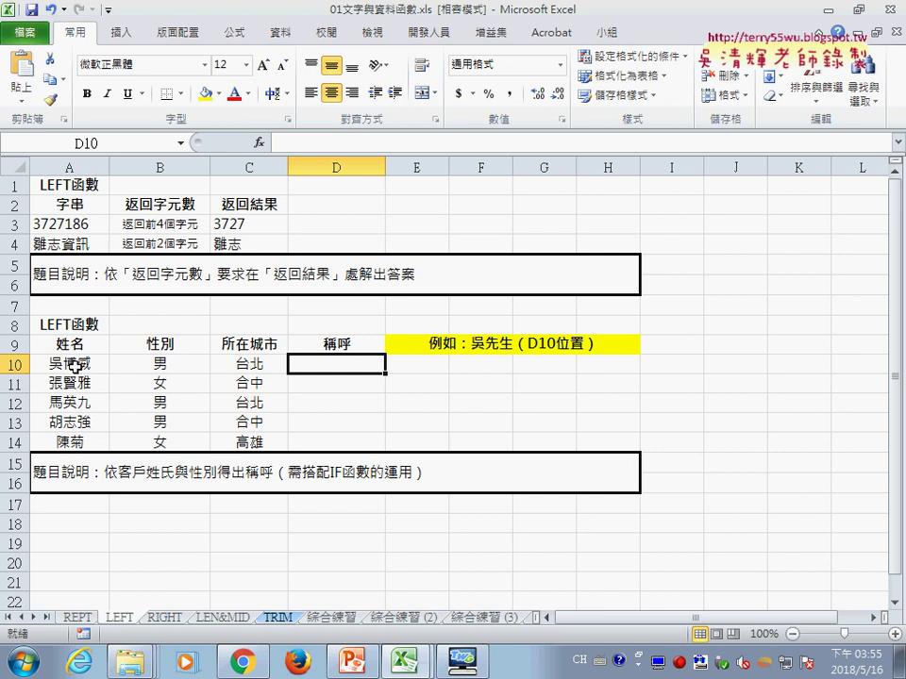
Step: Review the gender values in B10 and B11 and select salutation cell D10
click(132, 364)
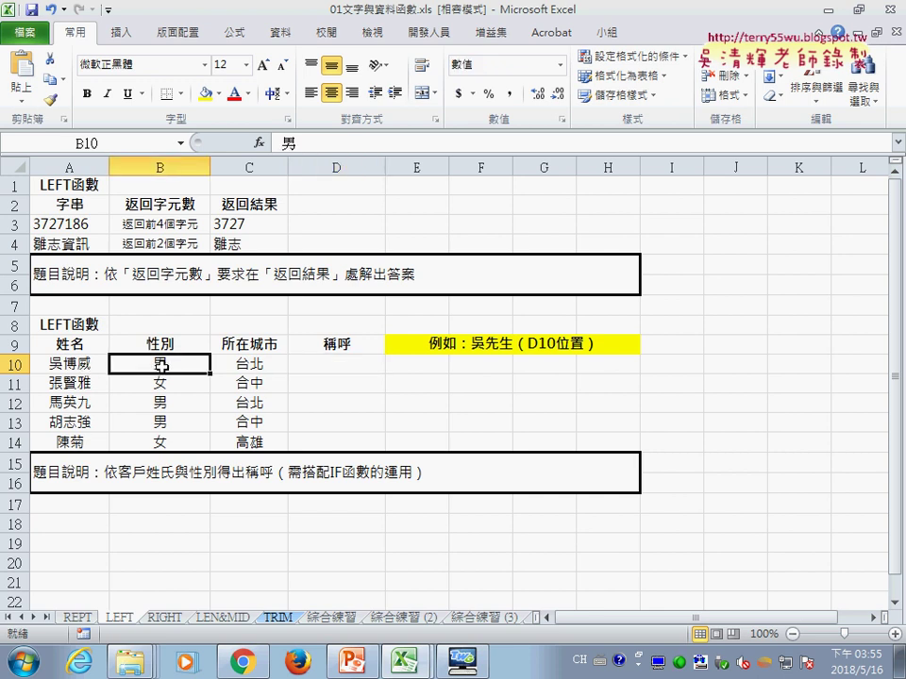
click(353, 361)
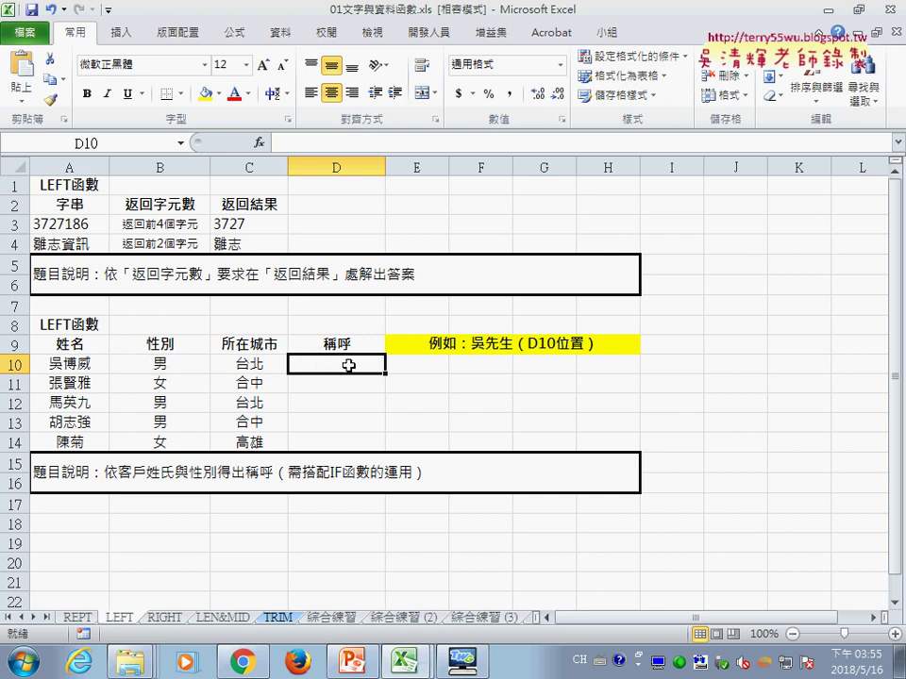
click(161, 382)
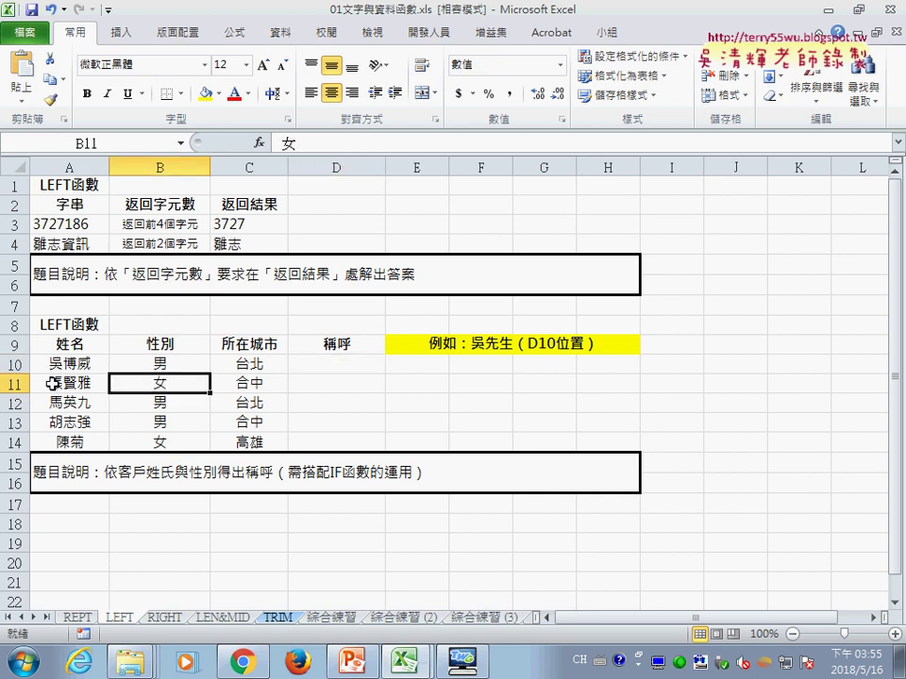
click(319, 380)
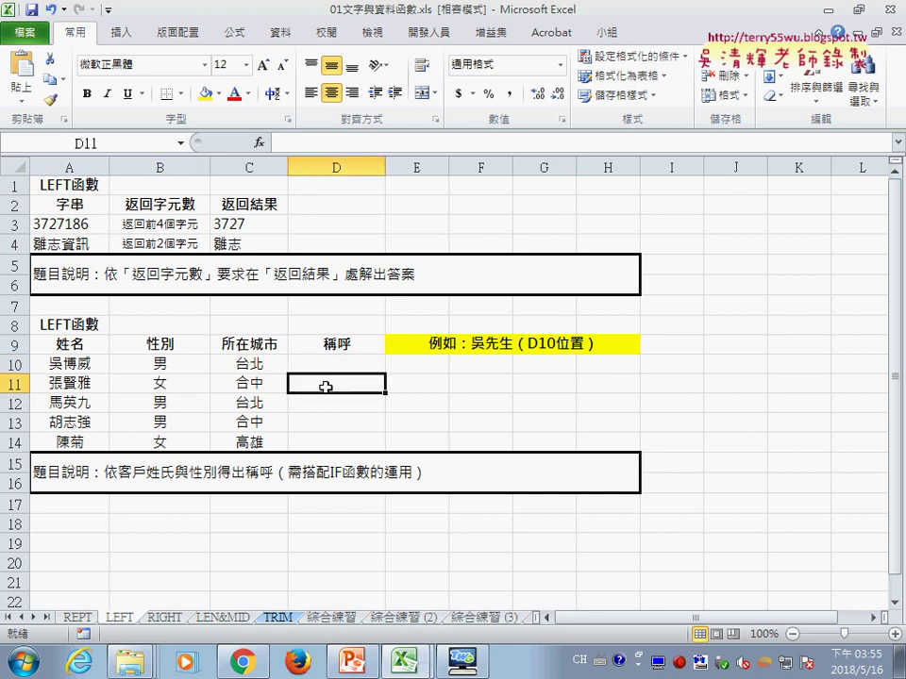
click(354, 365)
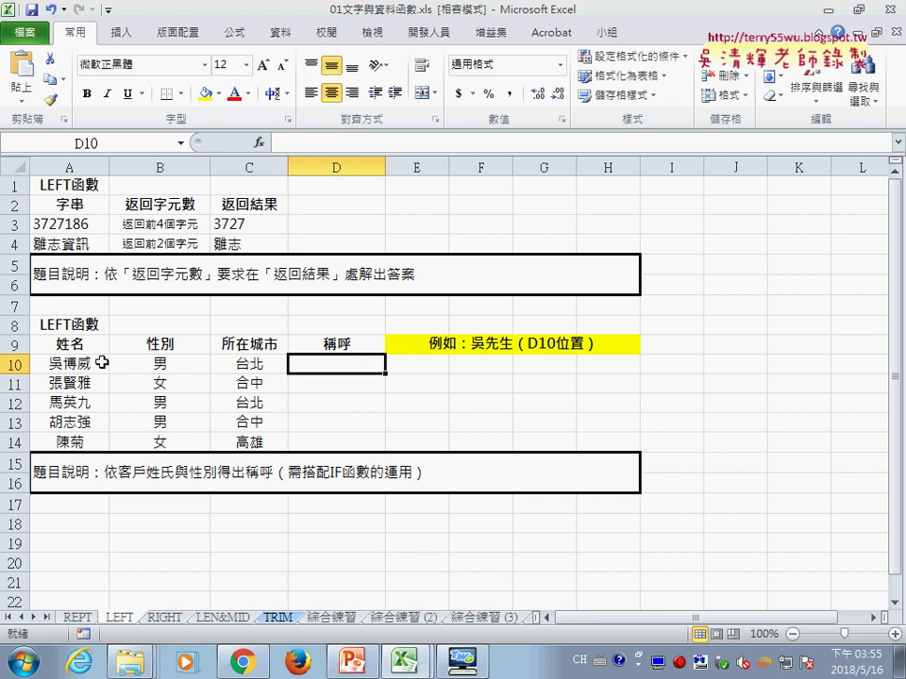
Step: Enter =LEFT(A10,1) in D10 so it returns the surname 吳
click(261, 143)
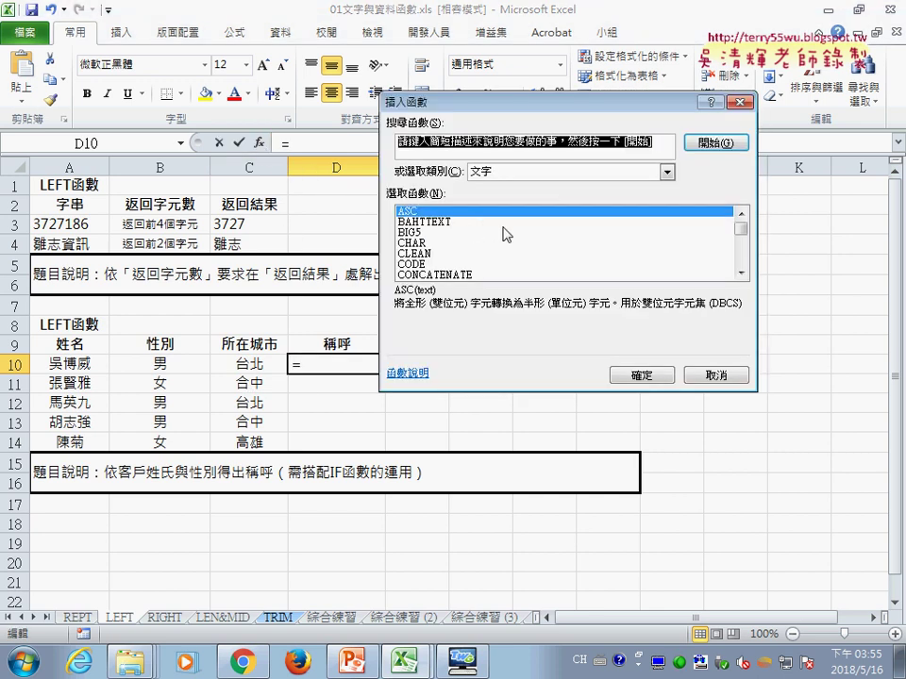
drag(742, 240, 742, 249)
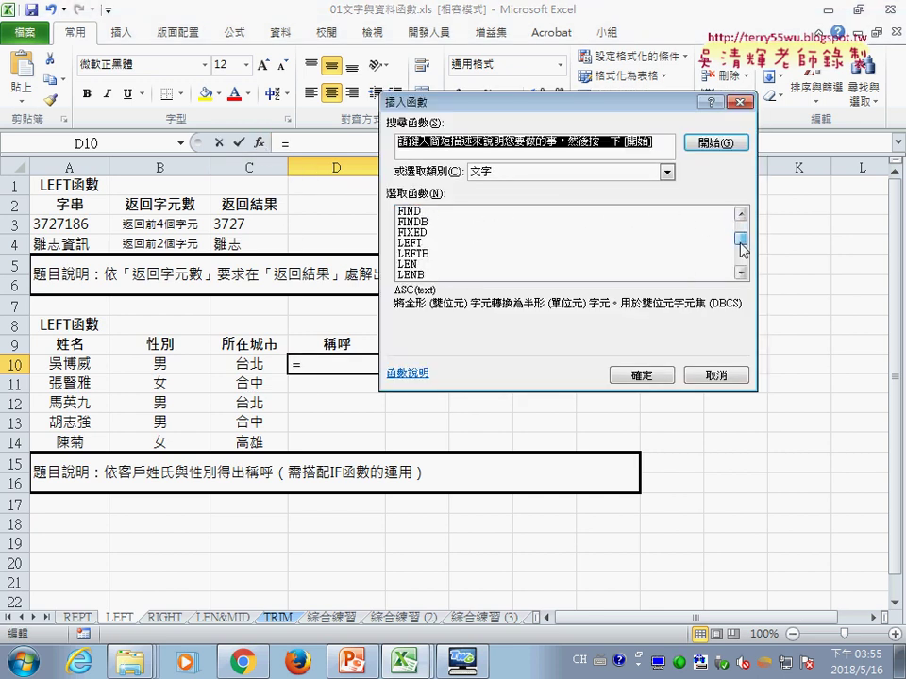
double_click(403, 244)
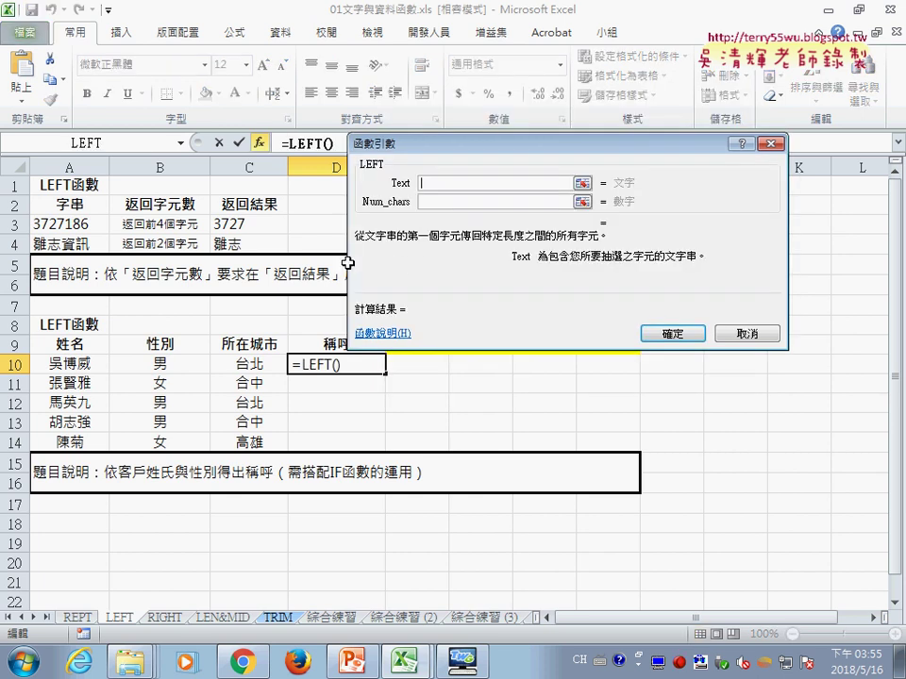
click(94, 363)
click(432, 201)
text(1)
key(Return)
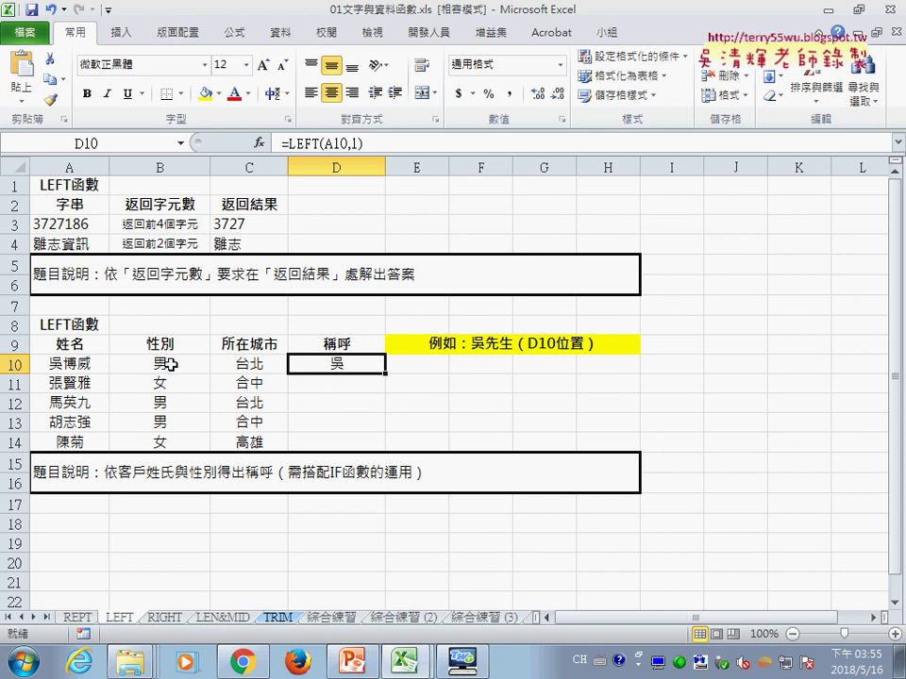
click(167, 364)
click(323, 364)
click(386, 146)
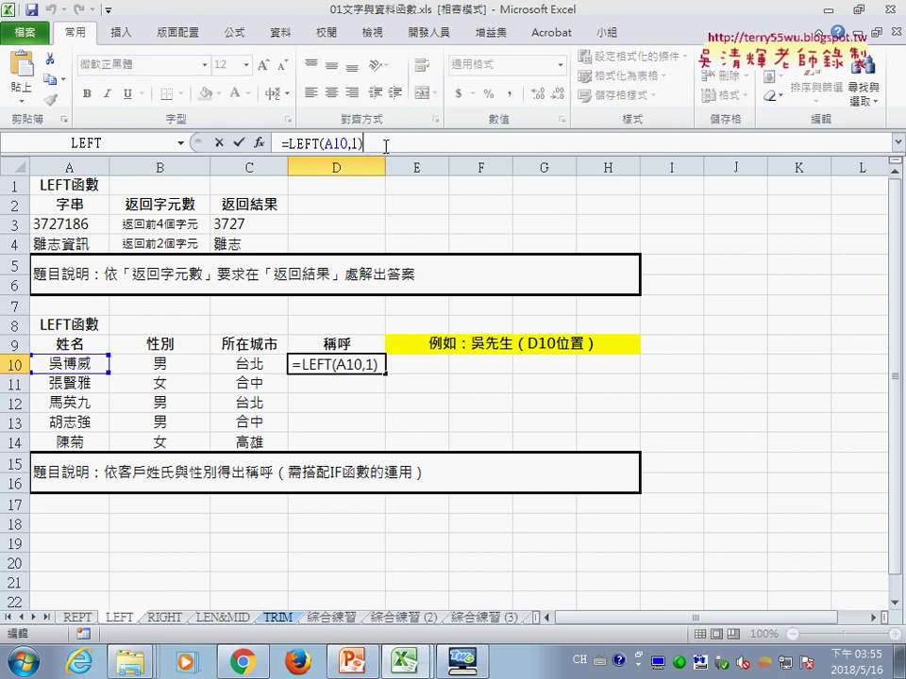
Step: Append & to D10's formula and add an IF function from the Logical category
text(&)
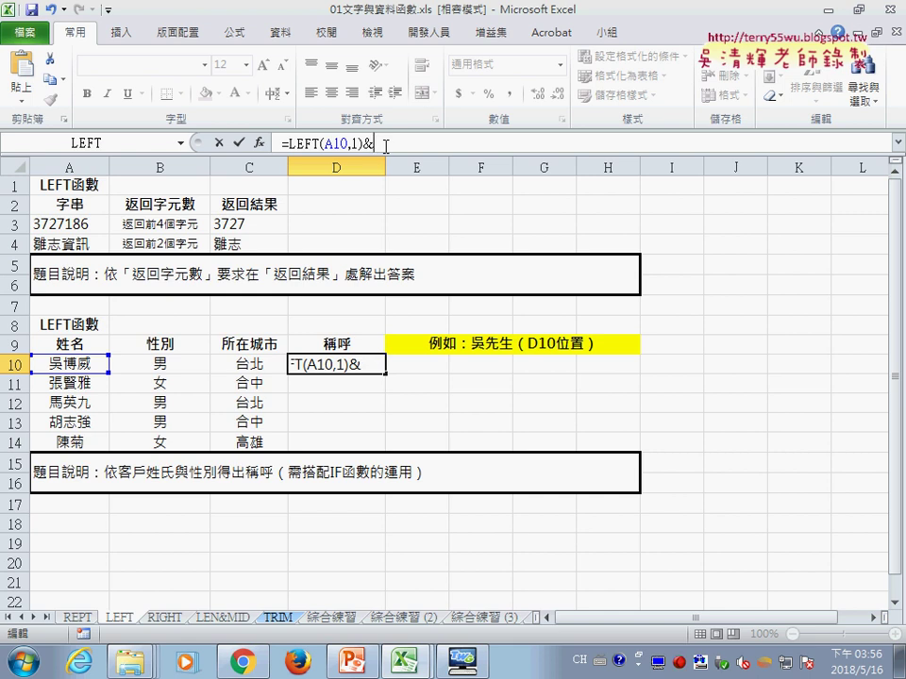
click(180, 143)
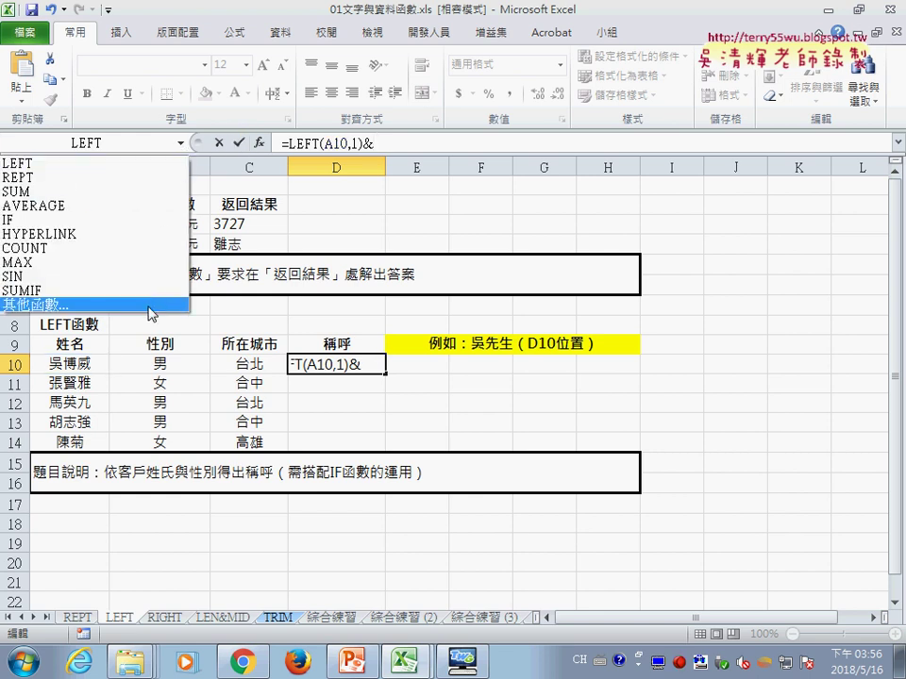
click(58, 309)
click(483, 172)
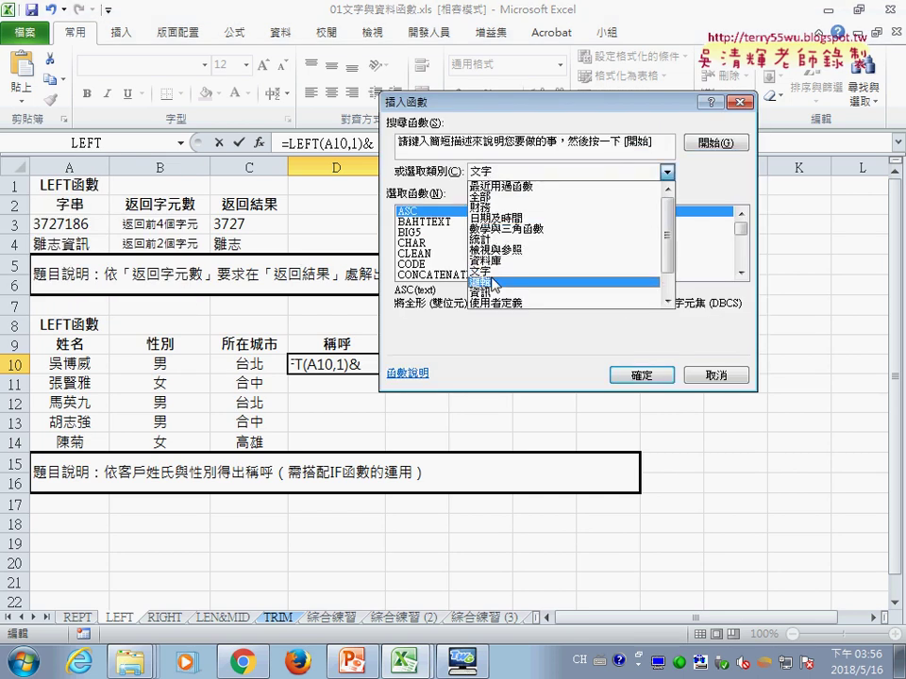
click(492, 282)
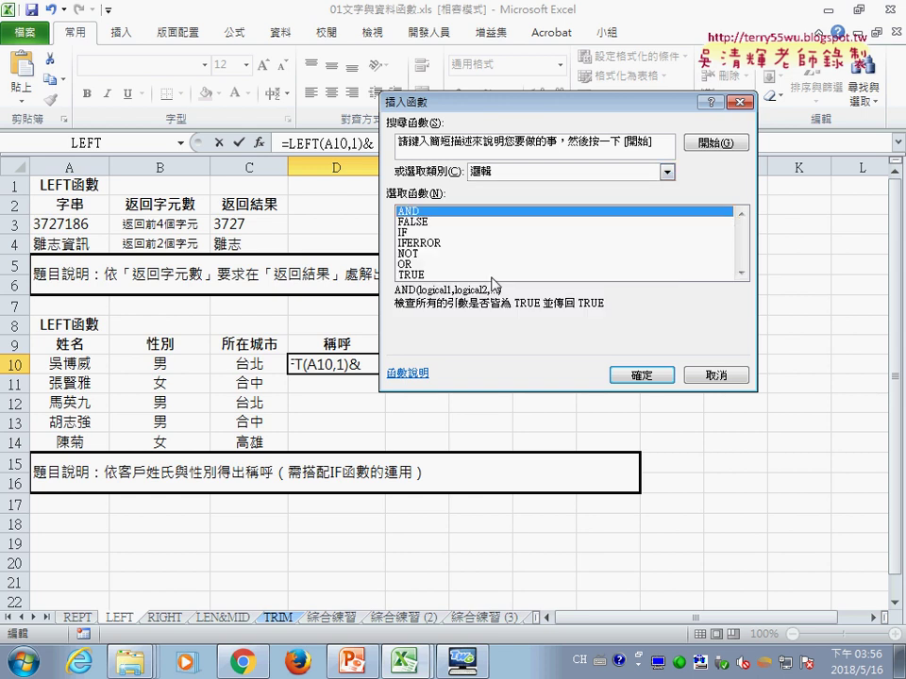
click(409, 233)
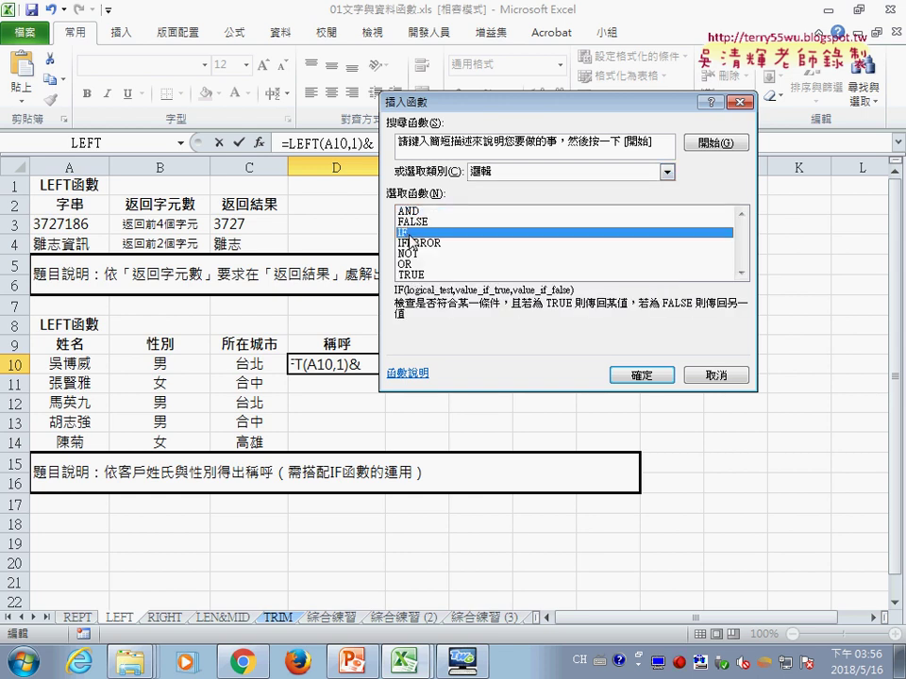
click(641, 374)
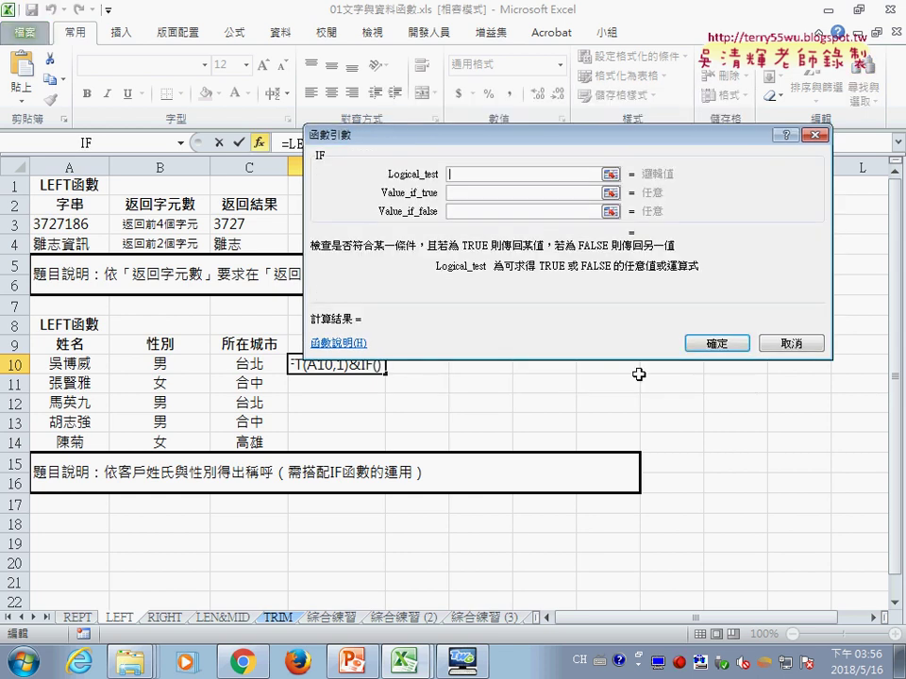
Step: Set the IF condition to B10="男"
click(166, 363)
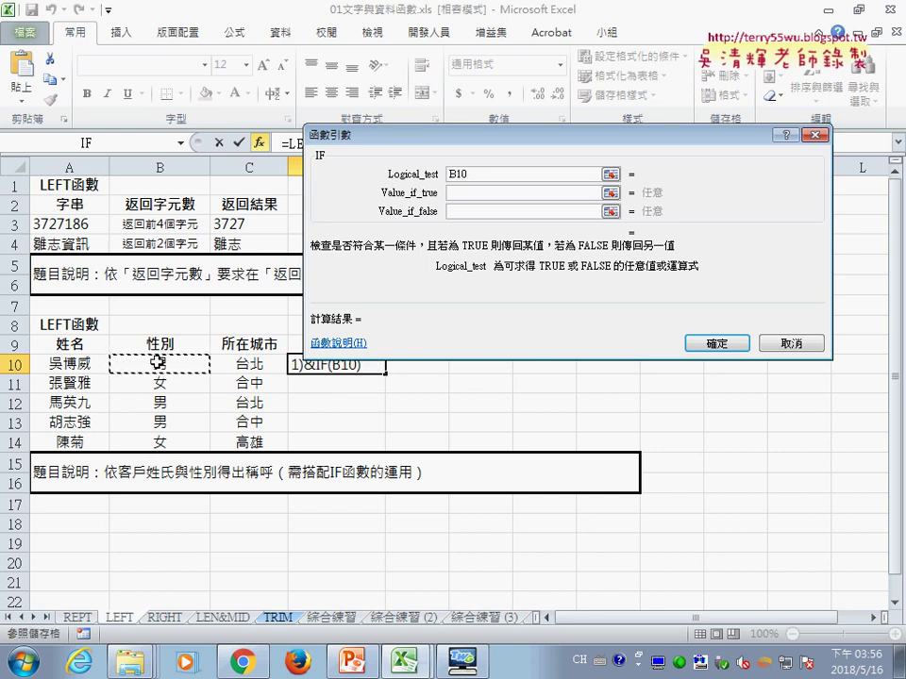
text(=)
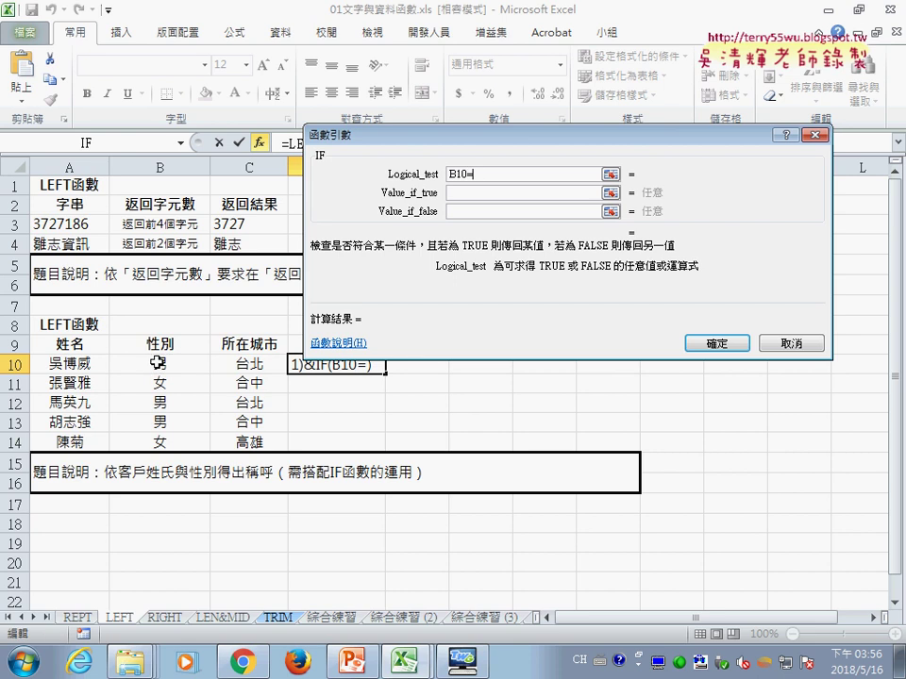
text("")
key(ctrl+space)
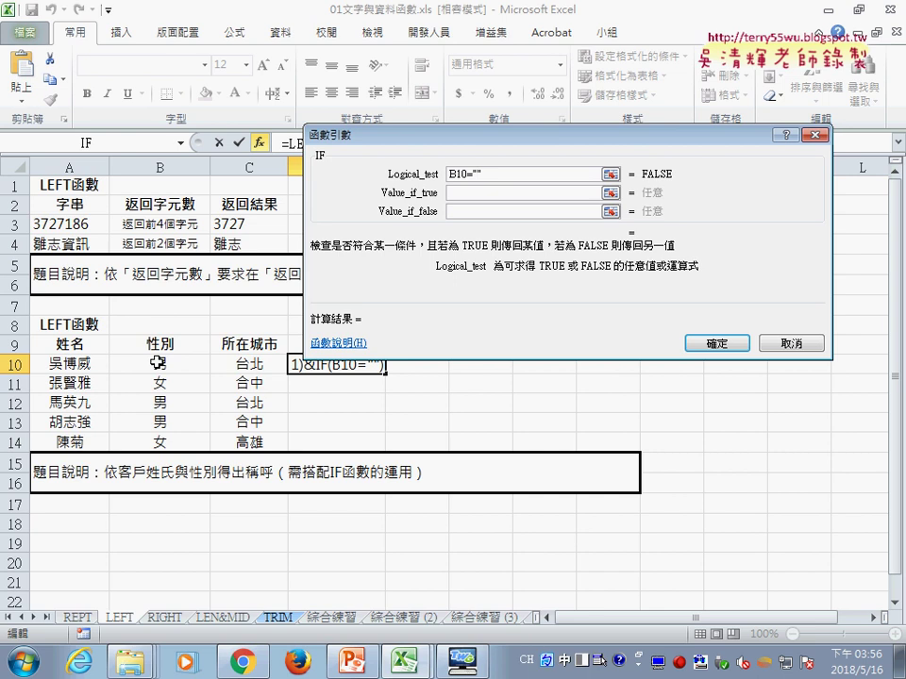
text(南)
key(Down)
key(Down)
key(Return)
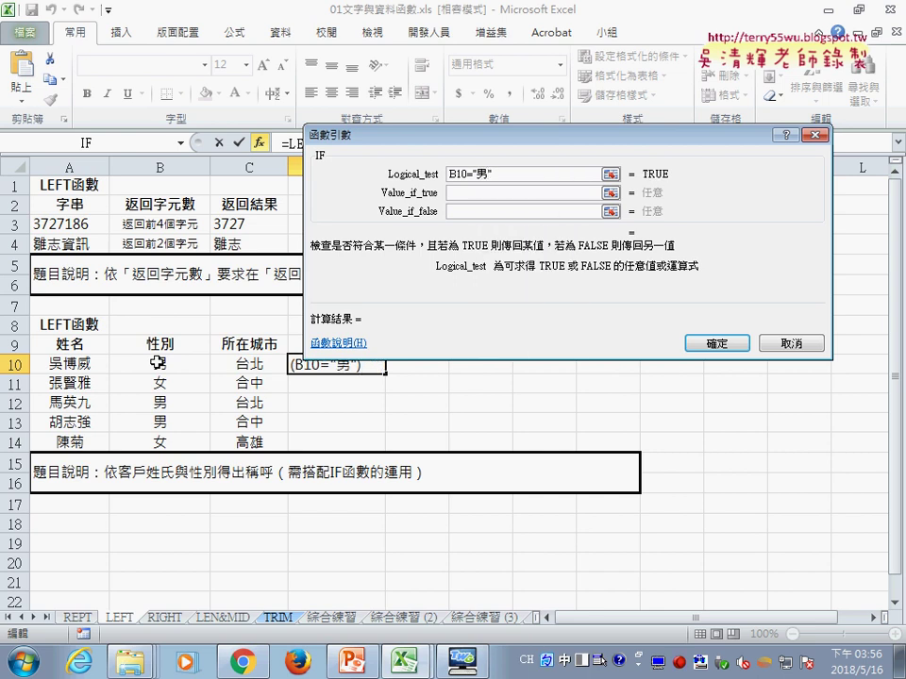
key(Tab)
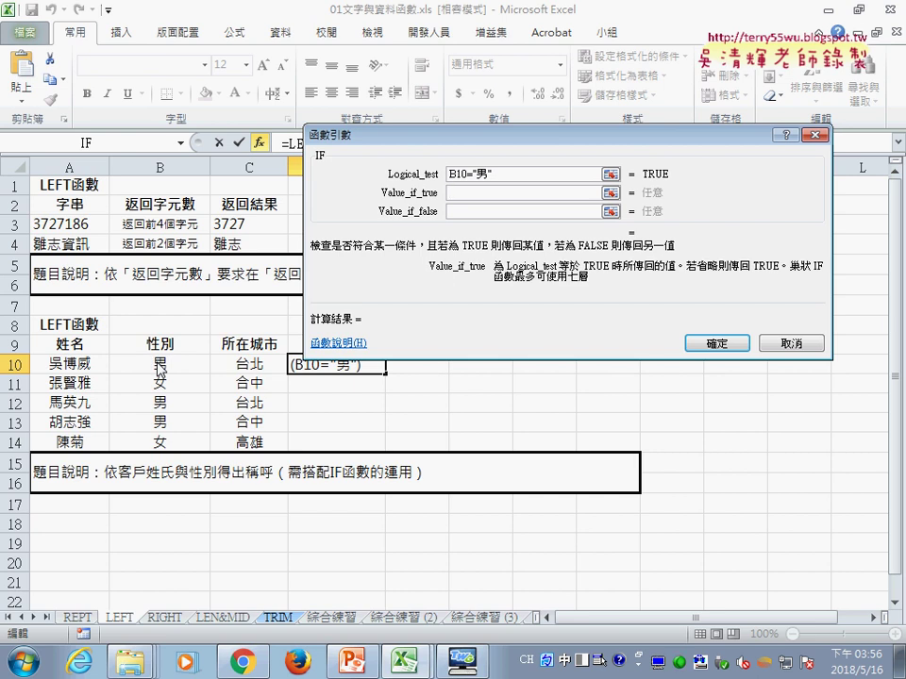
Step: Set the IF results to 先生 and 小姐 and confirm, so D10 shows 吳先生
text(ㄒㄧㄢ)
key(space)
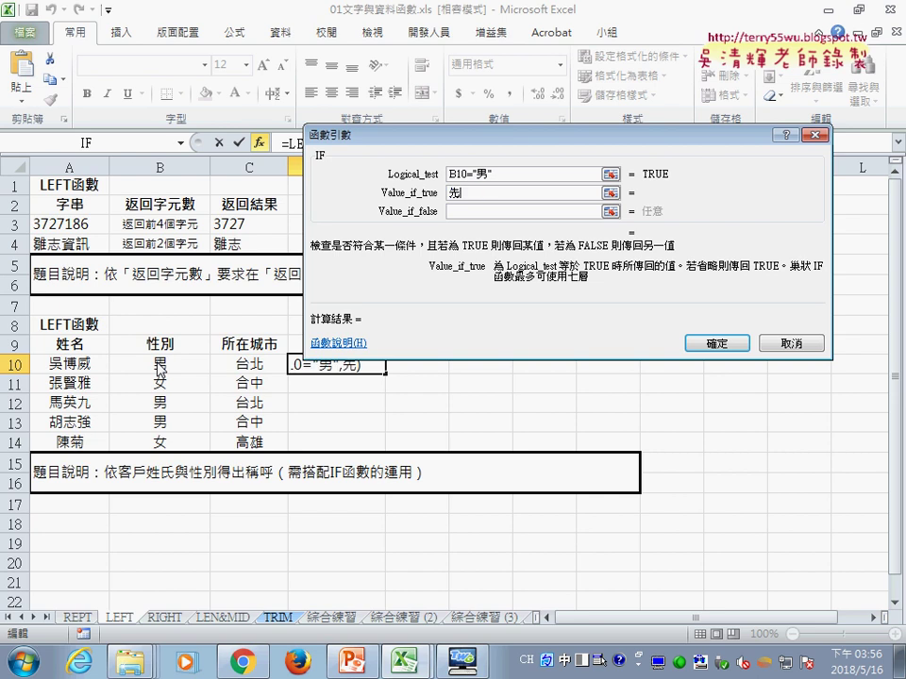
text(ㄕㄥ)
key(space)
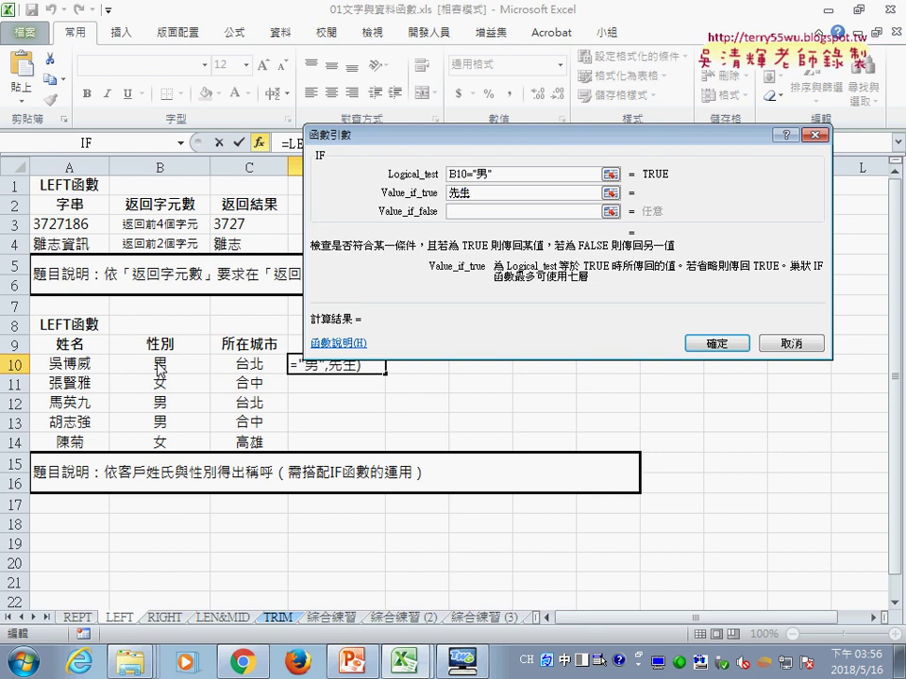
click(450, 176)
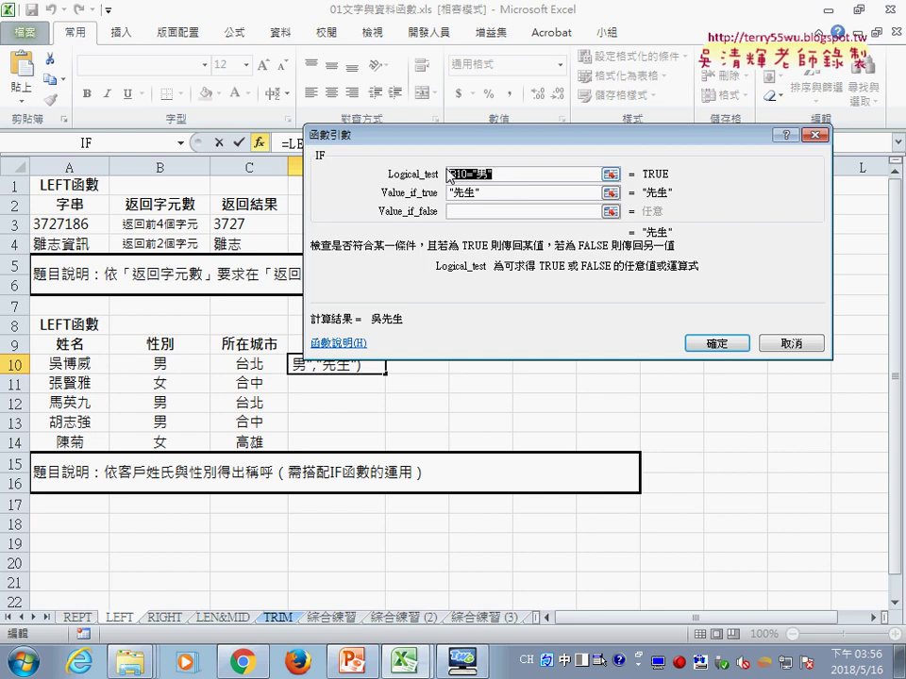
click(499, 191)
click(491, 212)
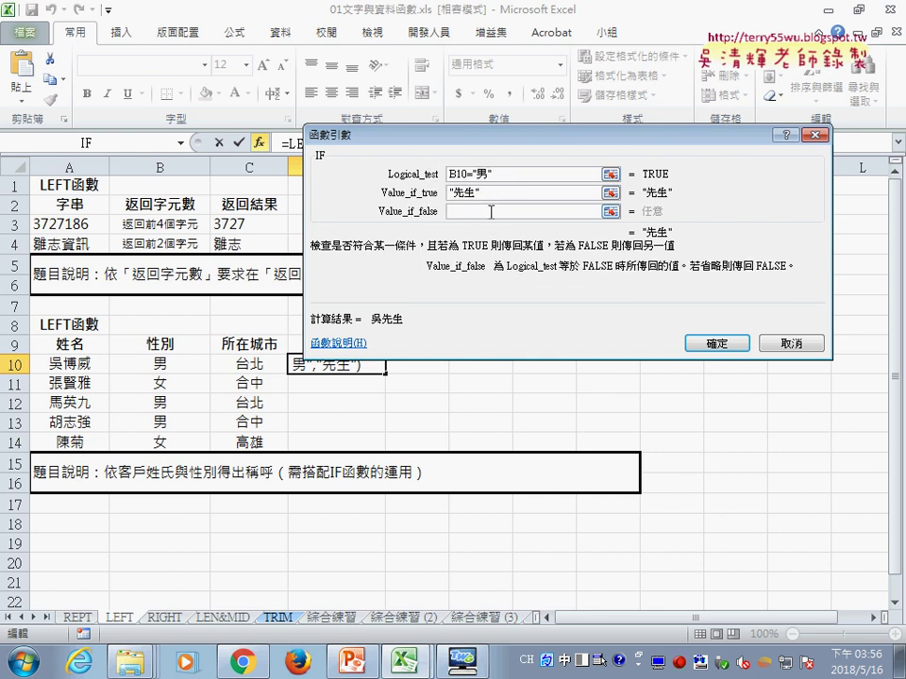
text(小)
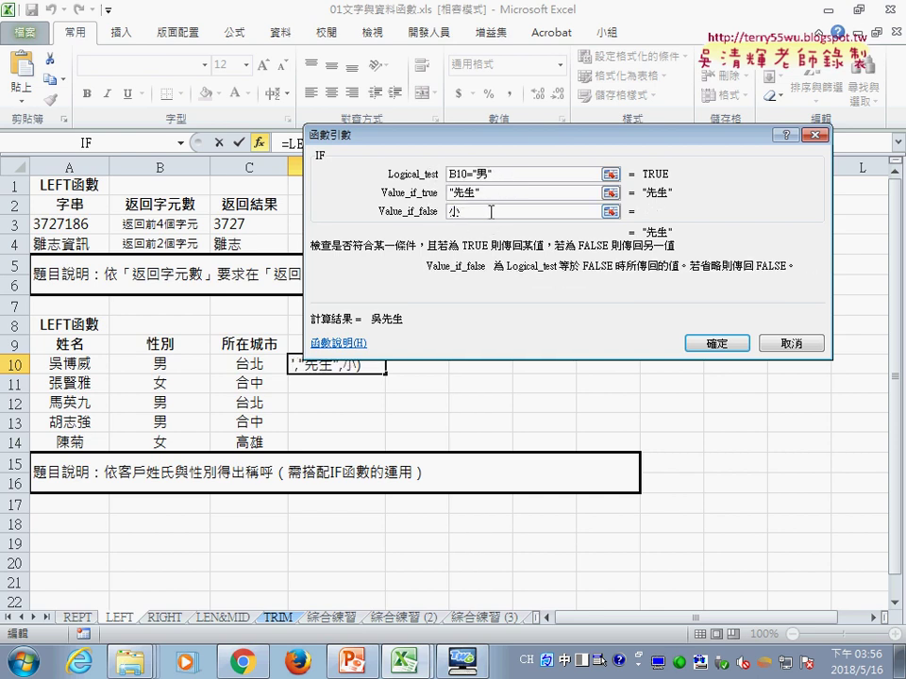
text(姐)
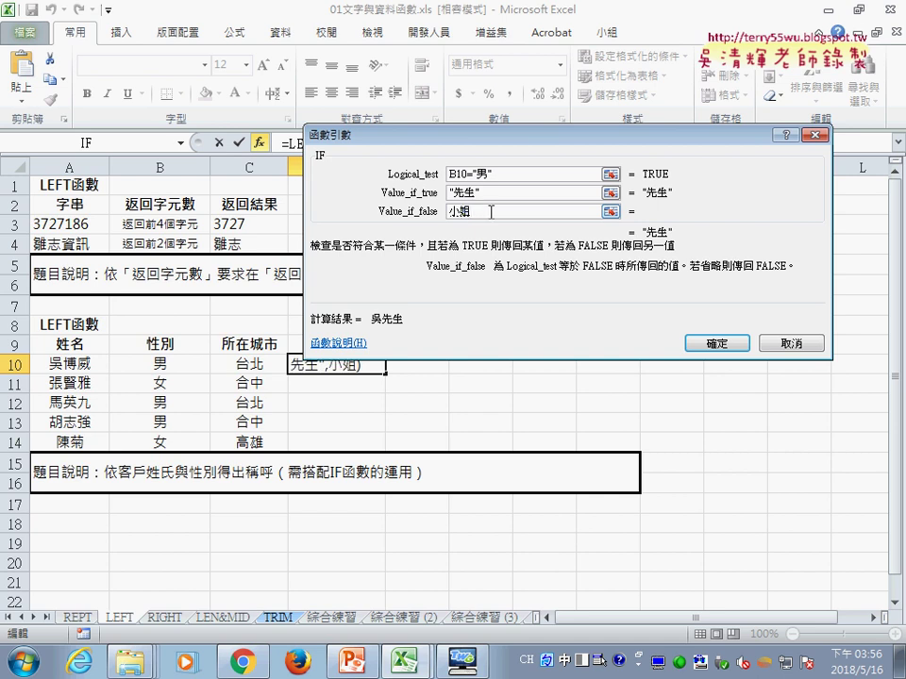
click(525, 194)
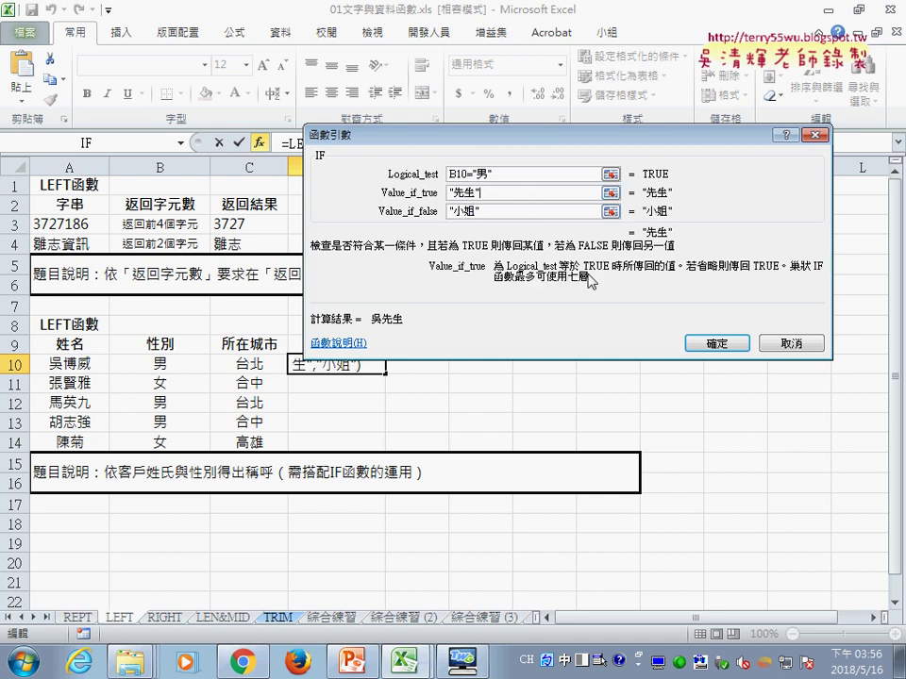
click(711, 344)
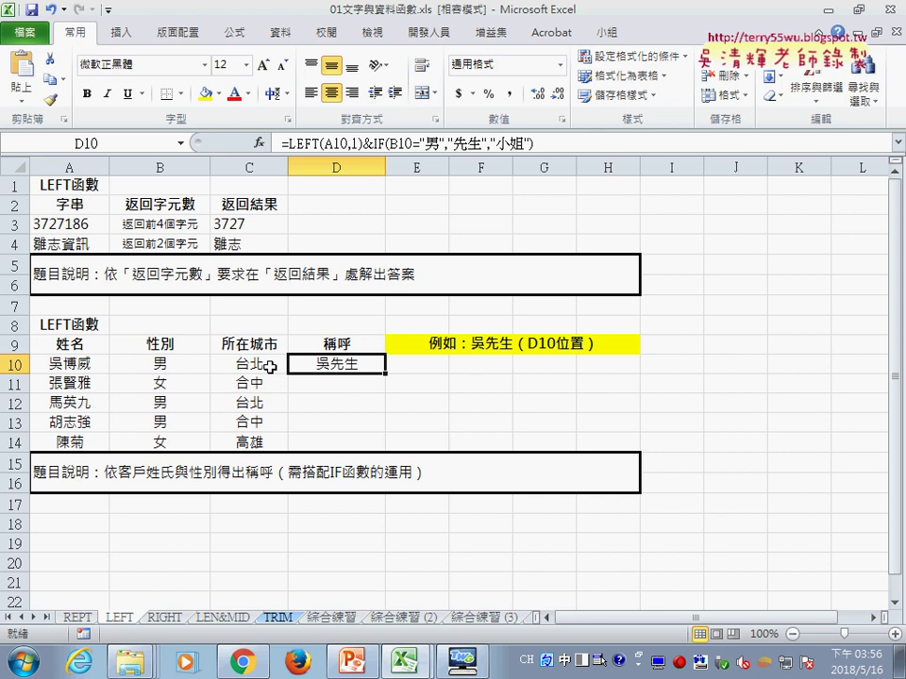
click(164, 364)
Step: Copy the 先生/小姐 salutation formula from D10 down to D14 and check each copied formula
click(354, 366)
drag(386, 372, 393, 448)
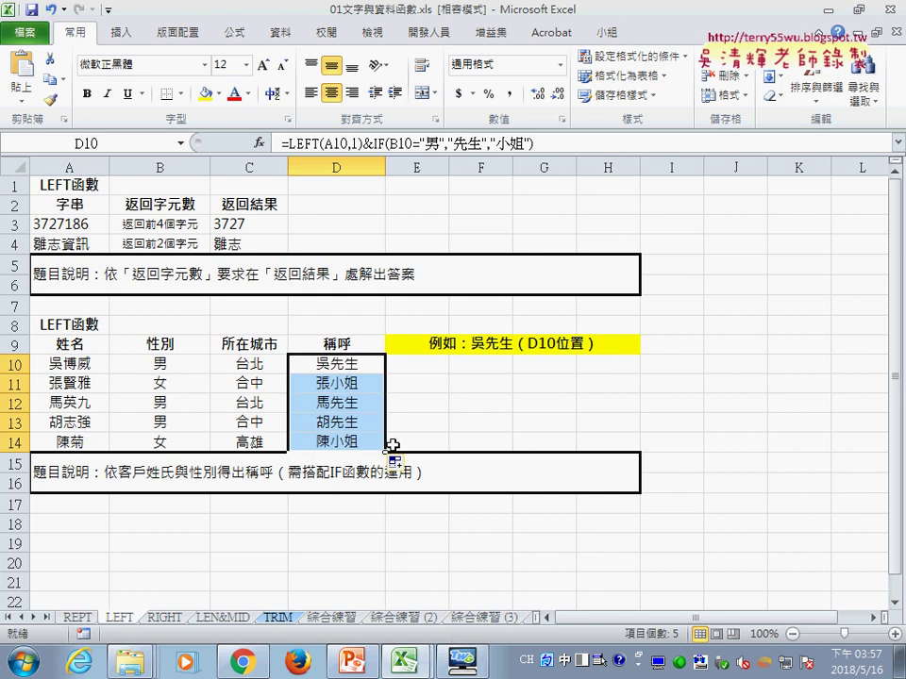
click(351, 364)
click(348, 383)
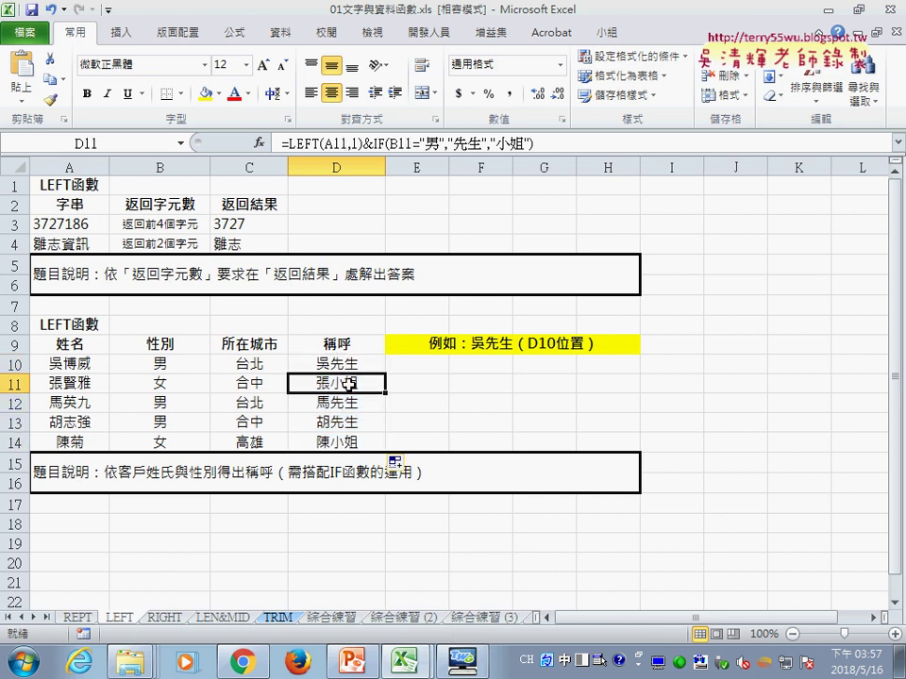
drag(349, 403, 347, 426)
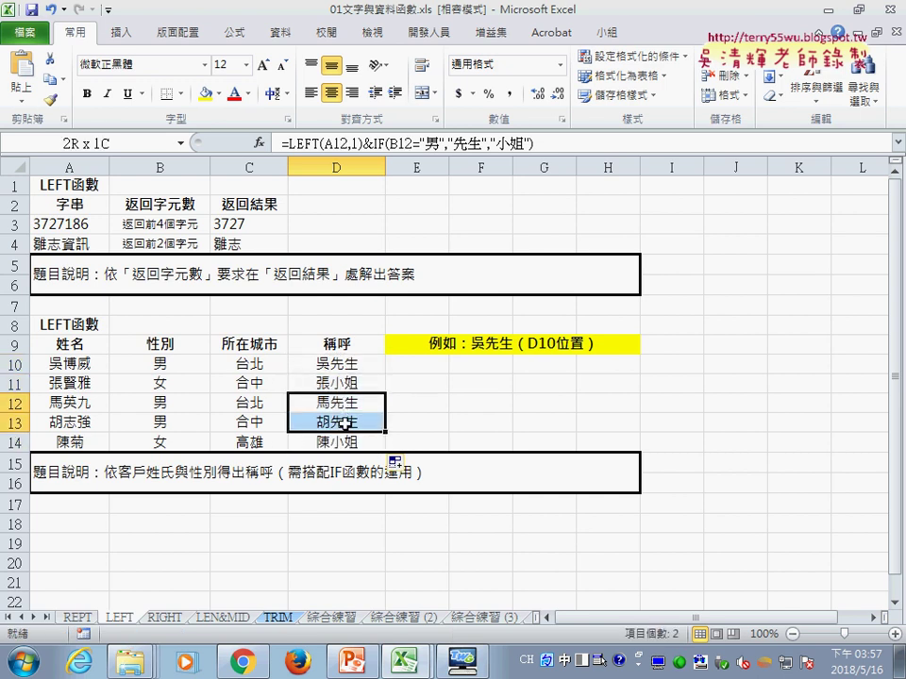
click(347, 435)
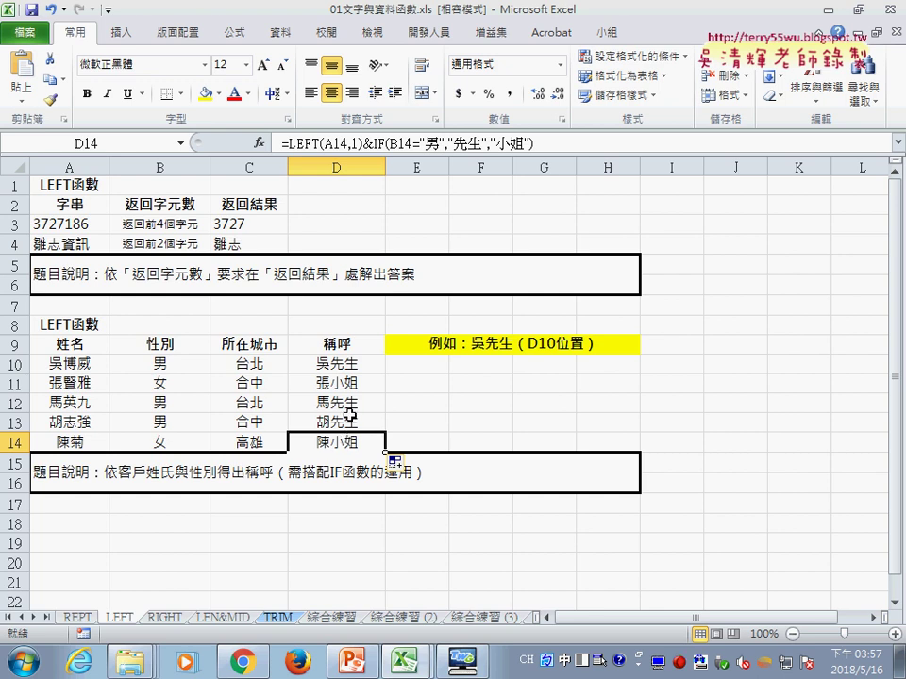
click(363, 365)
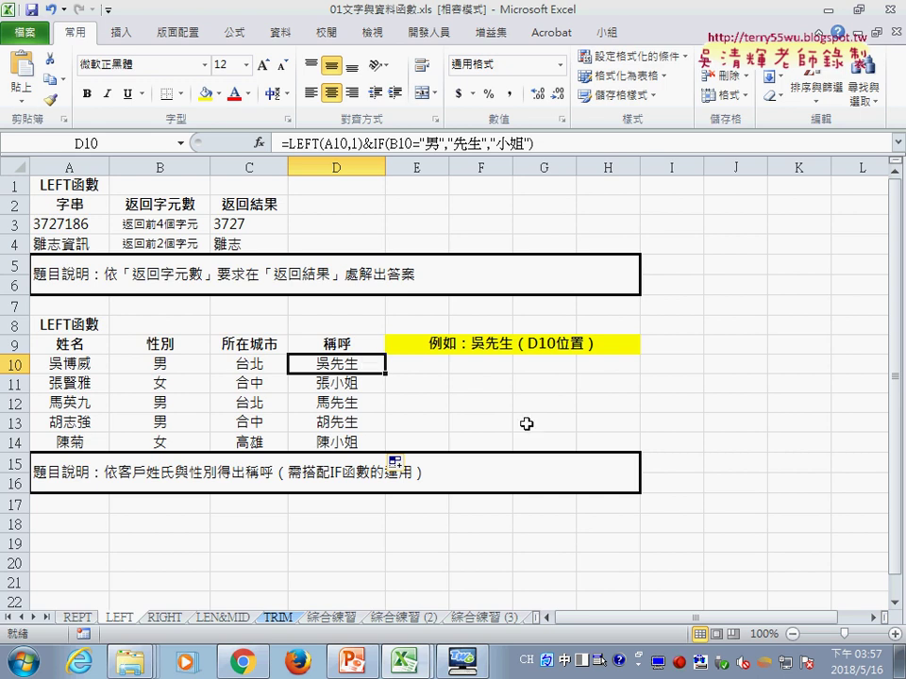
Step: Go to the LEN&MID sheet and review the four ID numbers in B3:B6
click(166, 618)
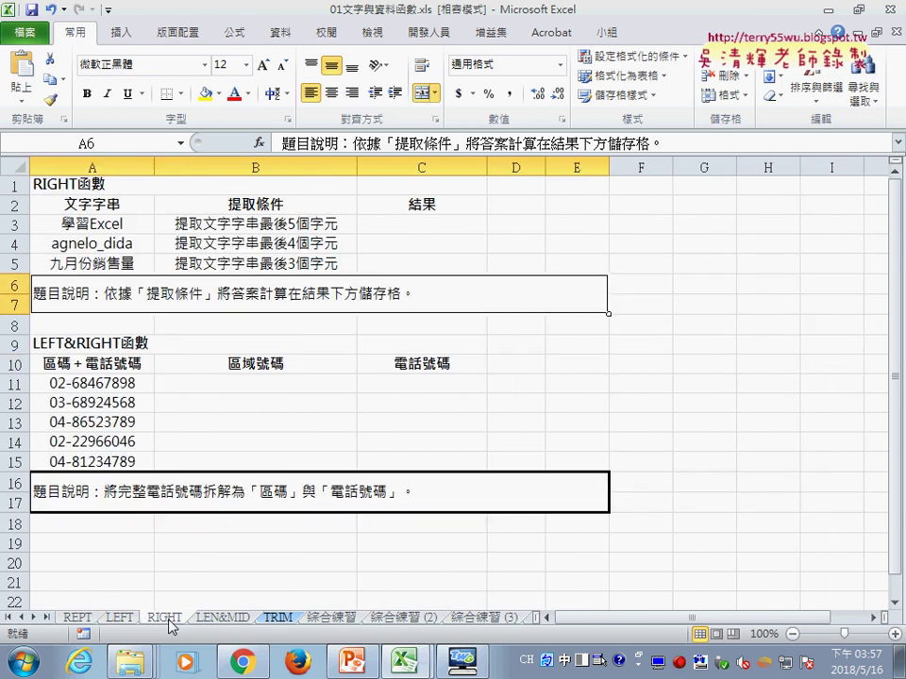
click(221, 618)
scroll(292, 556, up, 2)
scroll(355, 520, up, 1)
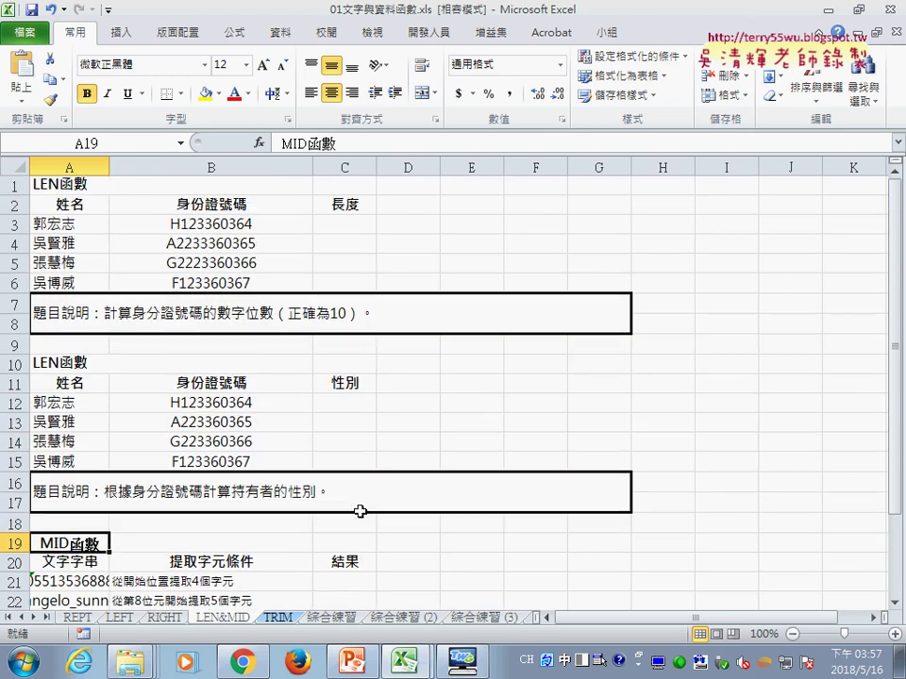
mouse_move(193, 233)
mouse_down()
mouse_move(226, 227)
mouse_move(236, 278)
mouse_up()
Step: Enter =LEN(B3) in C3 and fill it down to C6, giving lengths 10, 11, 11, 10
click(335, 221)
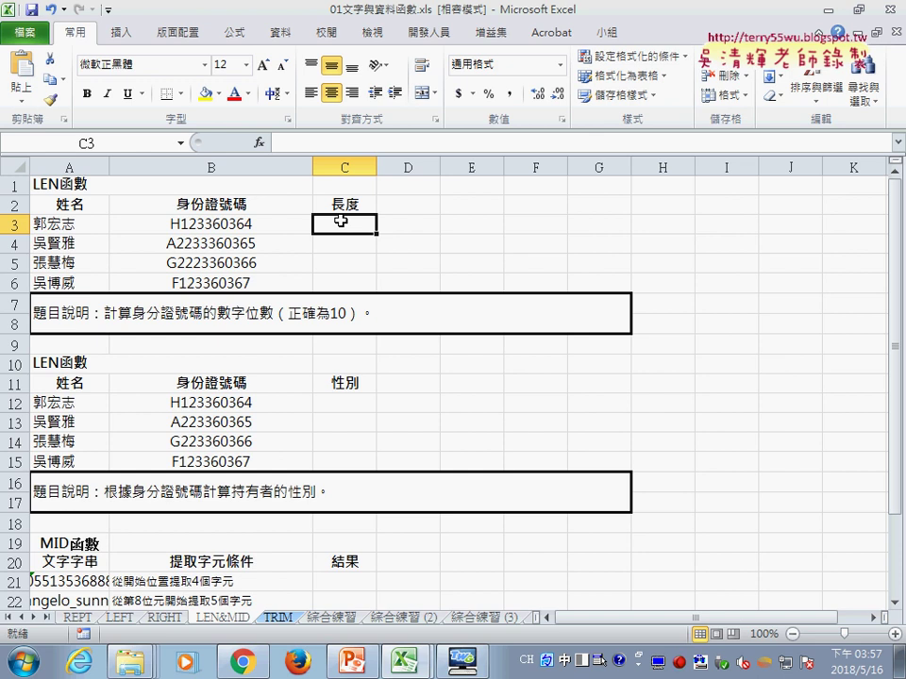
click(258, 142)
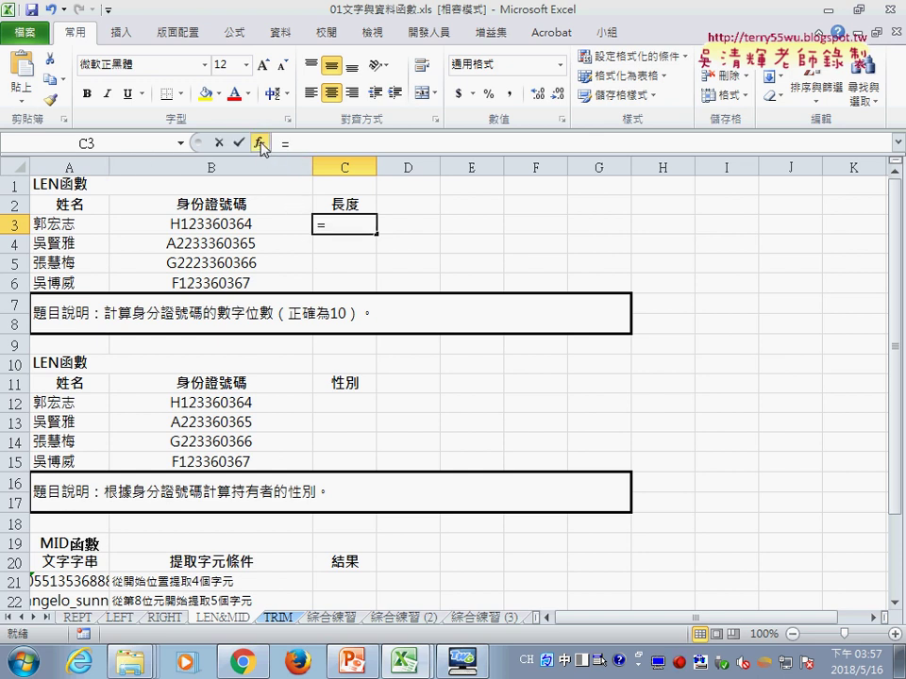
click(666, 171)
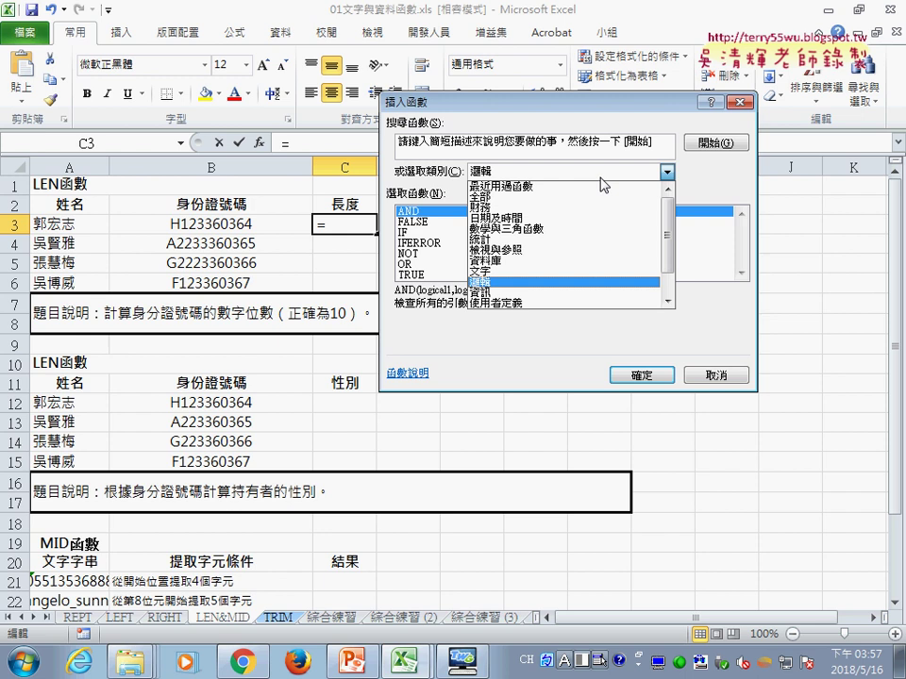
click(590, 267)
drag(742, 230, 741, 251)
click(487, 224)
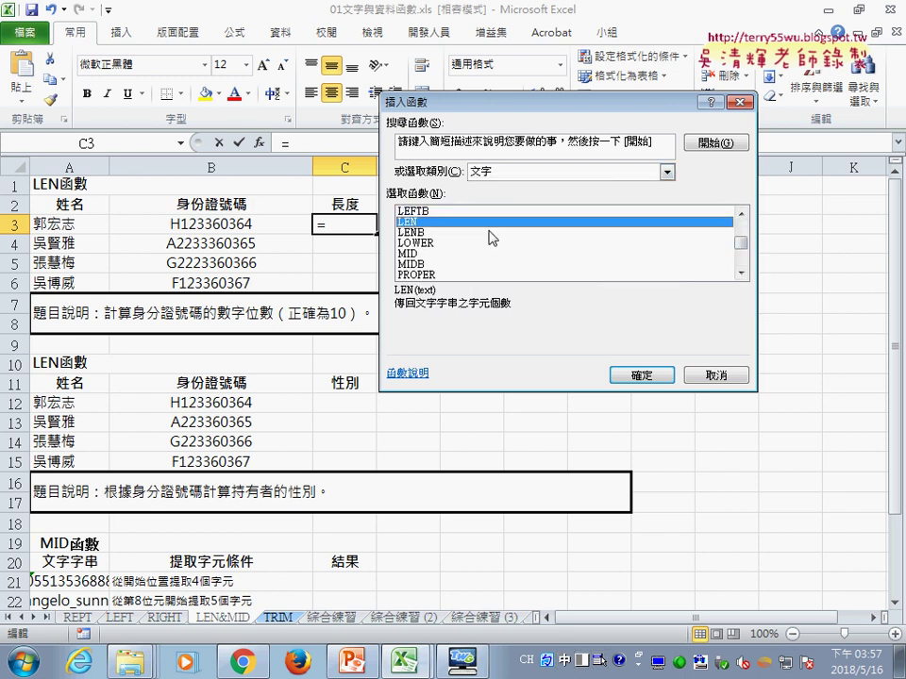
click(660, 377)
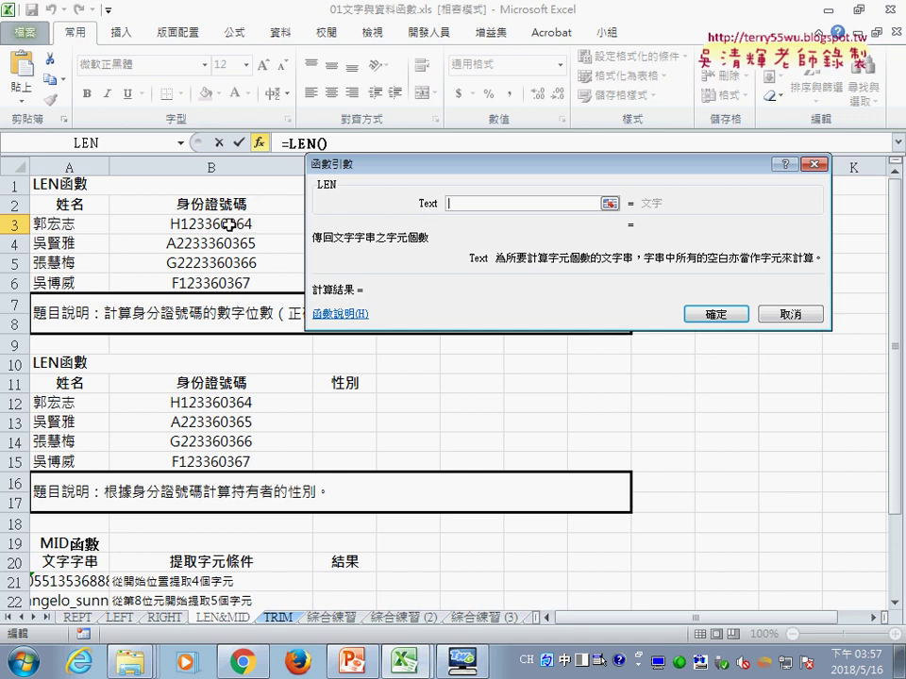
click(231, 224)
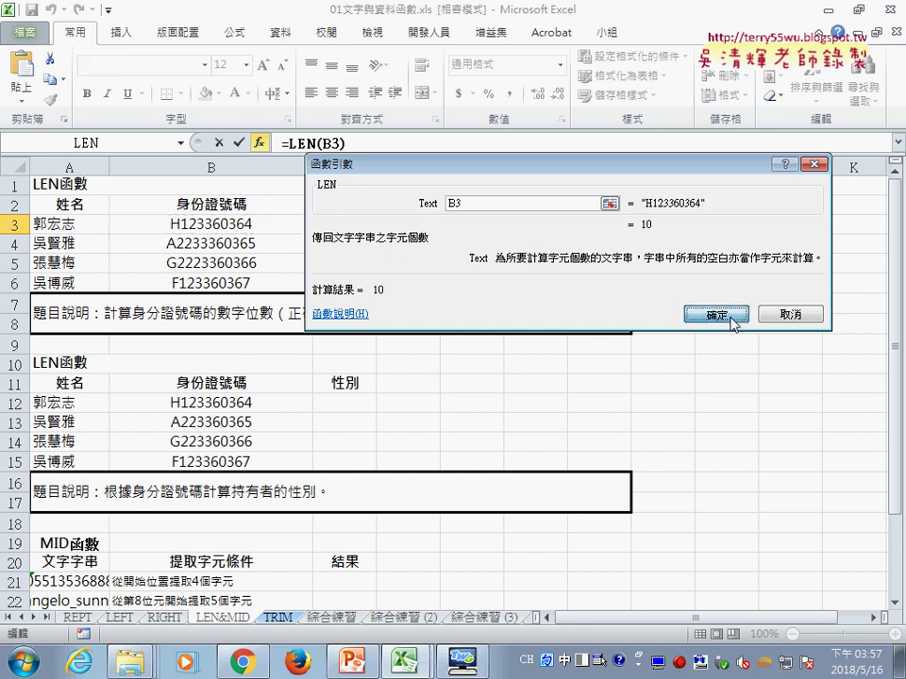
click(716, 313)
drag(375, 234, 376, 288)
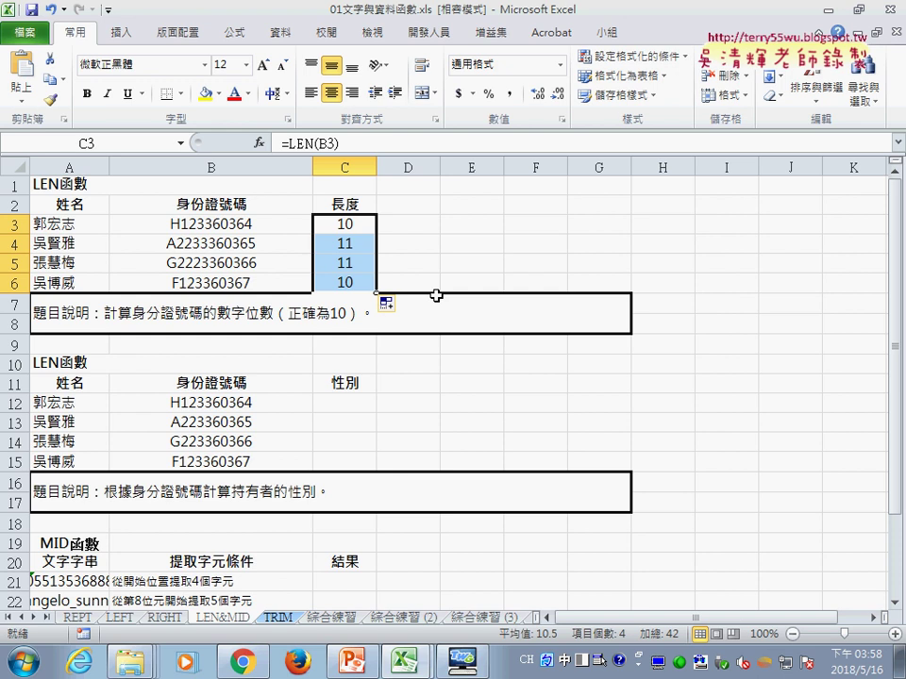
click(416, 224)
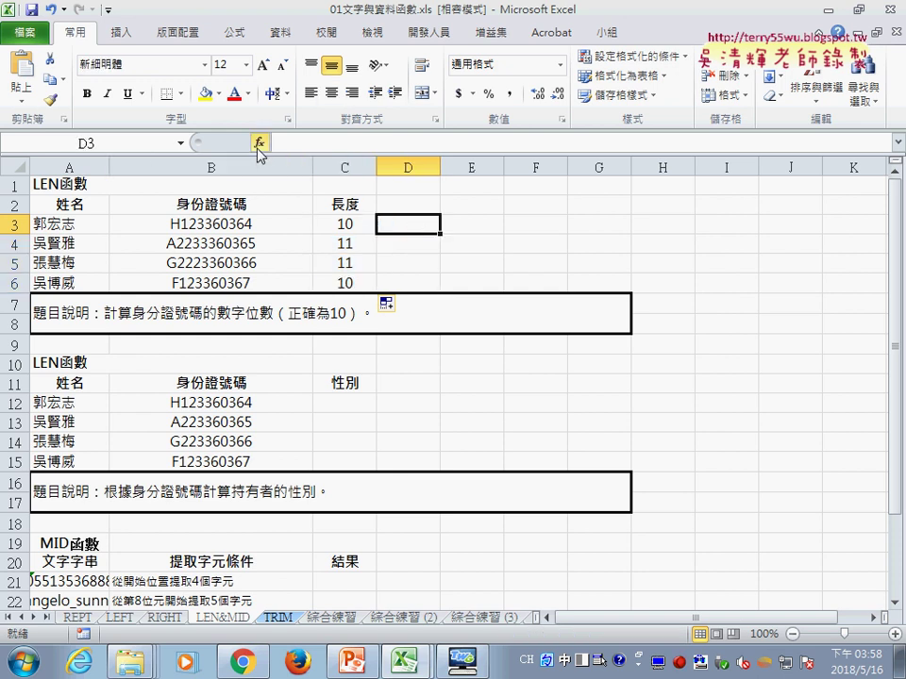
Step: Insert the IF function from the Logical category into D3
click(257, 143)
click(492, 174)
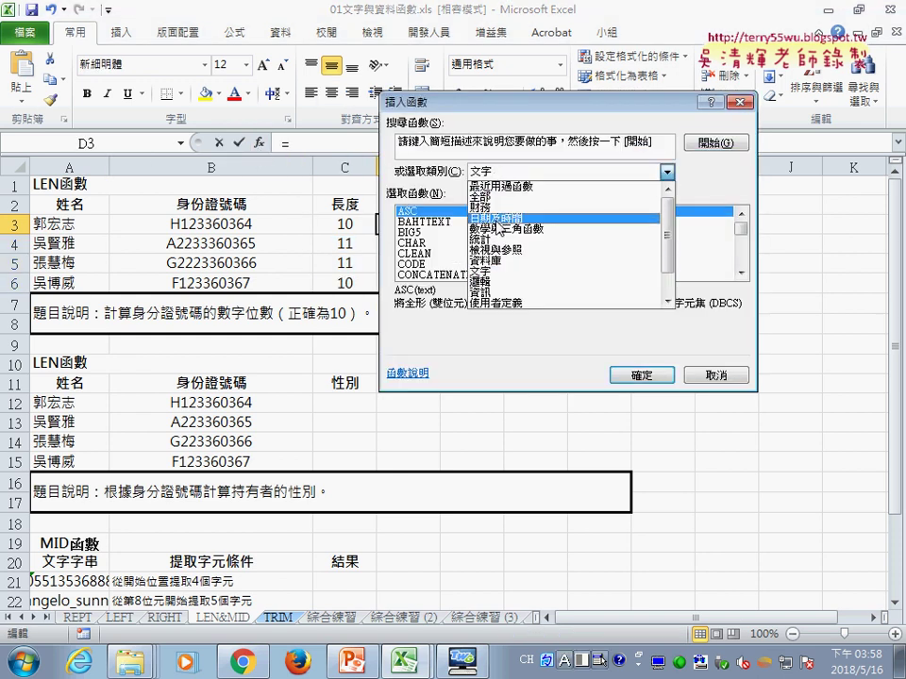
click(481, 282)
double_click(424, 231)
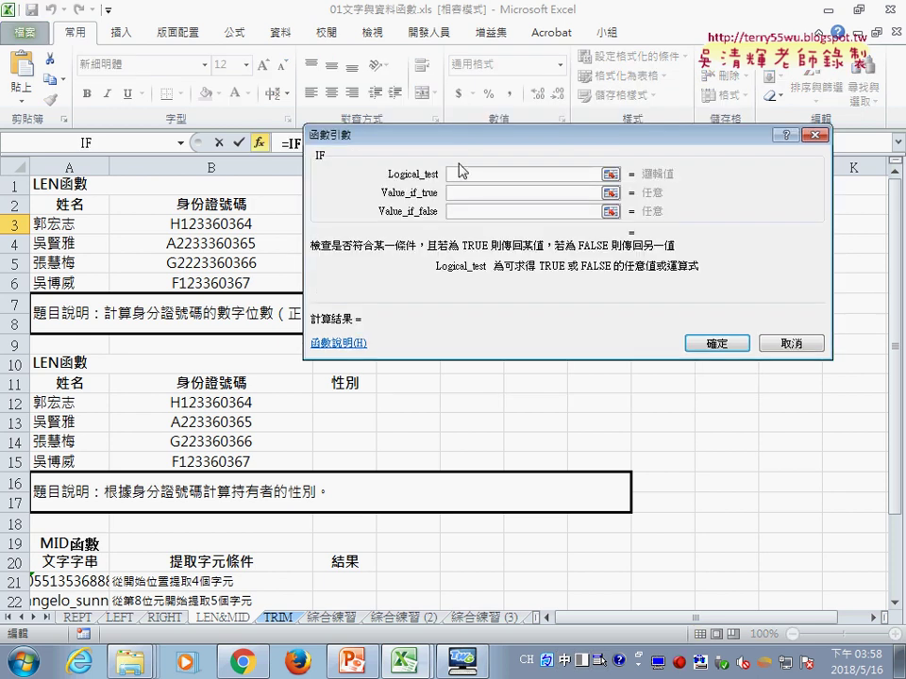
drag(452, 135, 531, 137)
Step: Build =IF(C3=10,"Y","N") and copy it down to D6, flagging Y, N, N, Y
click(347, 226)
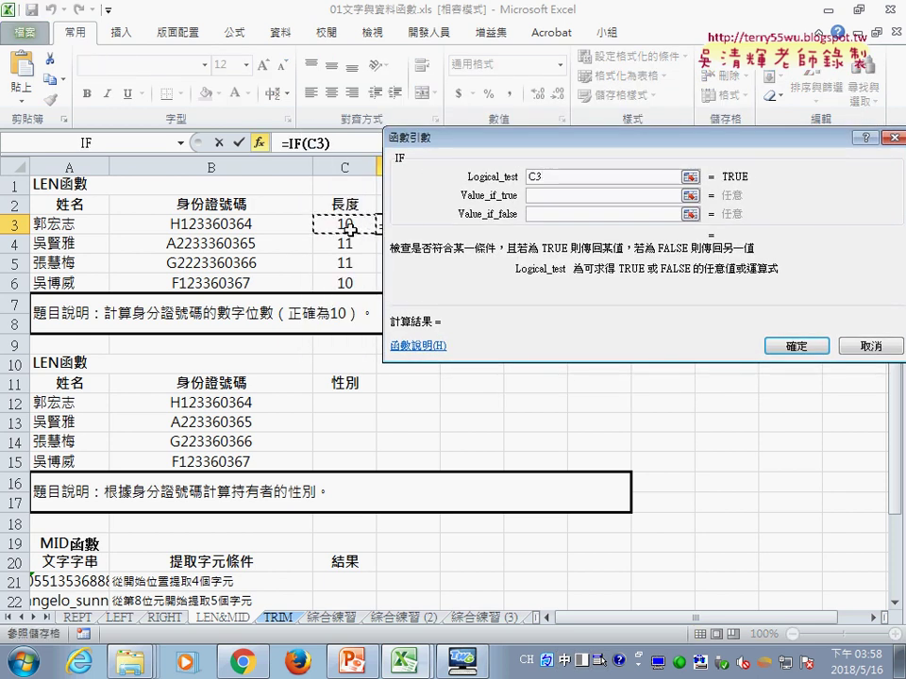
text(儿)
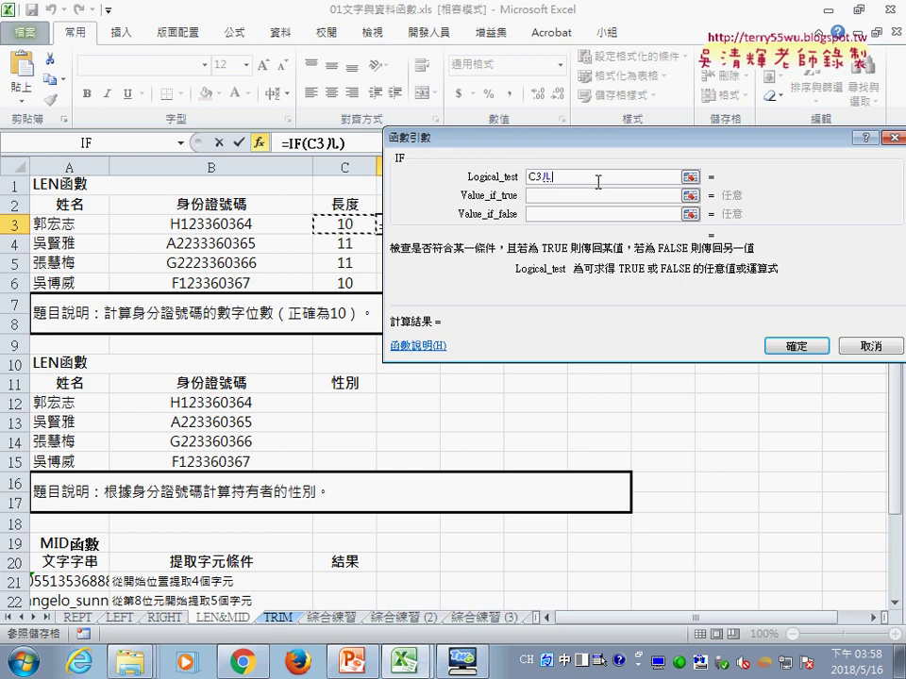
key(BackSpace)
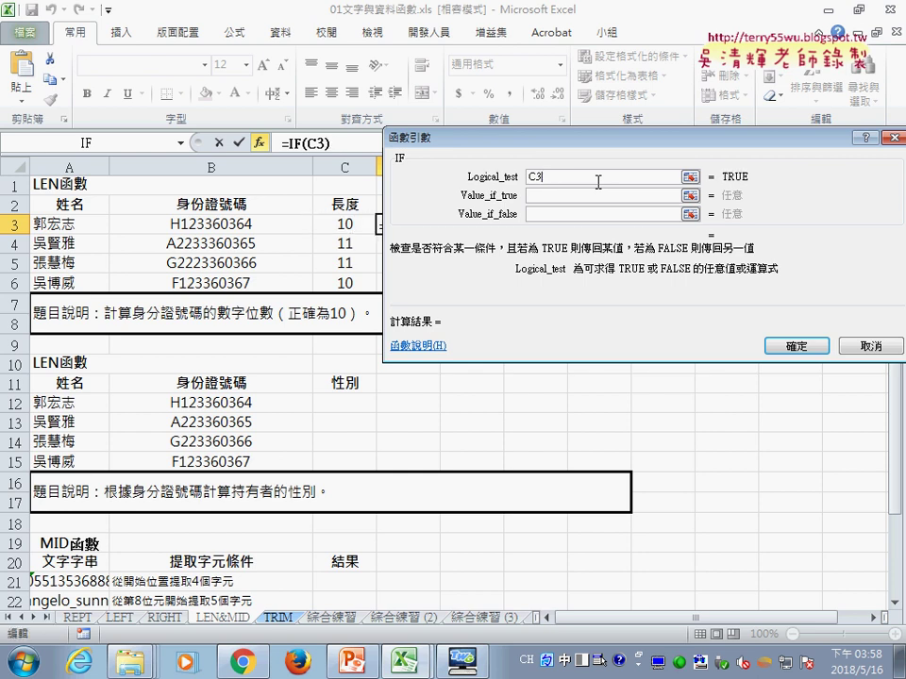
text(=)
text(10)
key(Tab)
text(Y)
key(Tab)
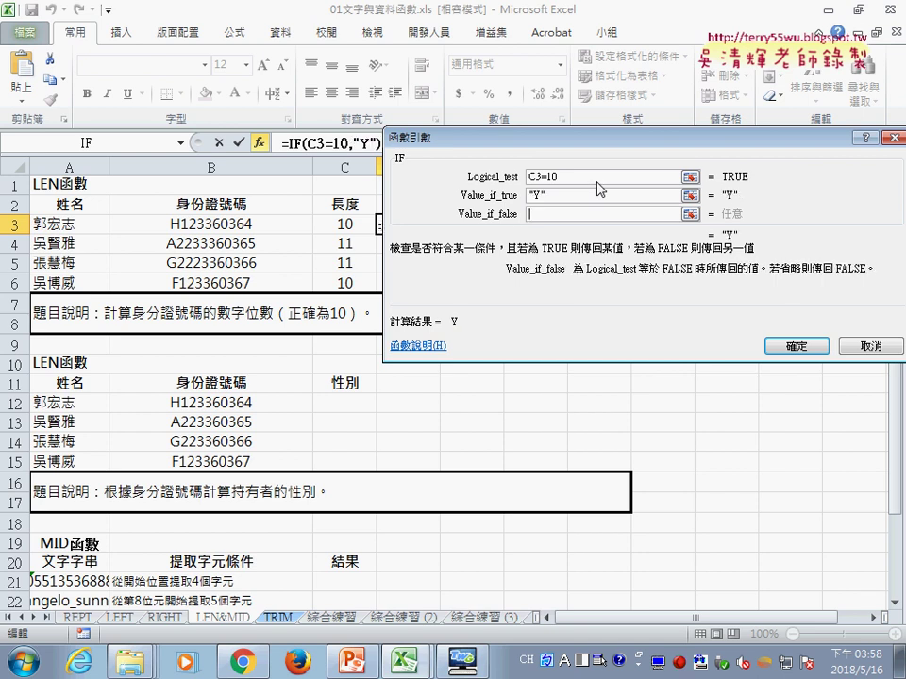
text(N)
click(617, 195)
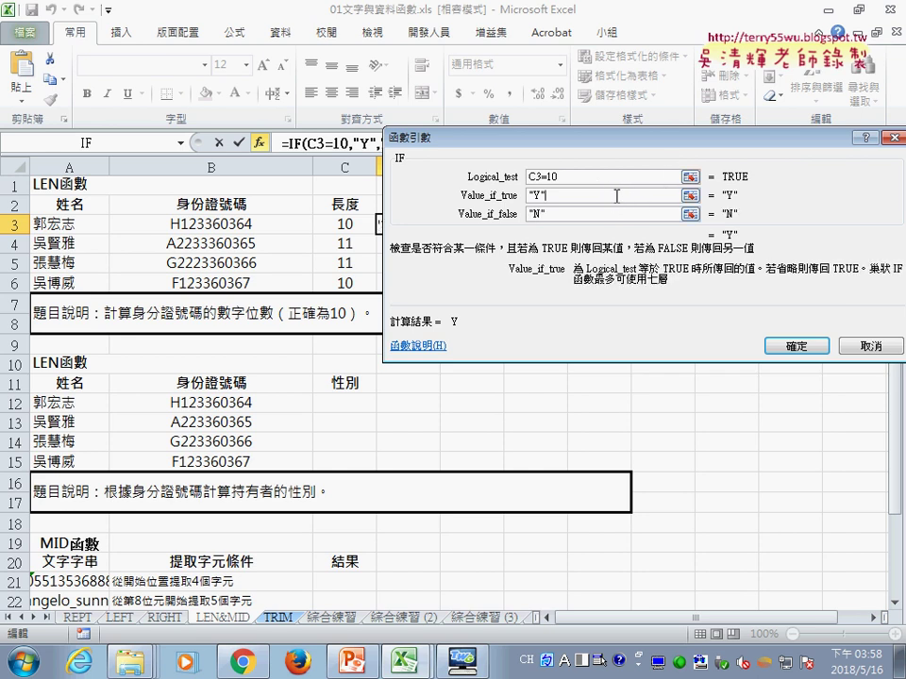
click(791, 345)
drag(440, 233, 441, 289)
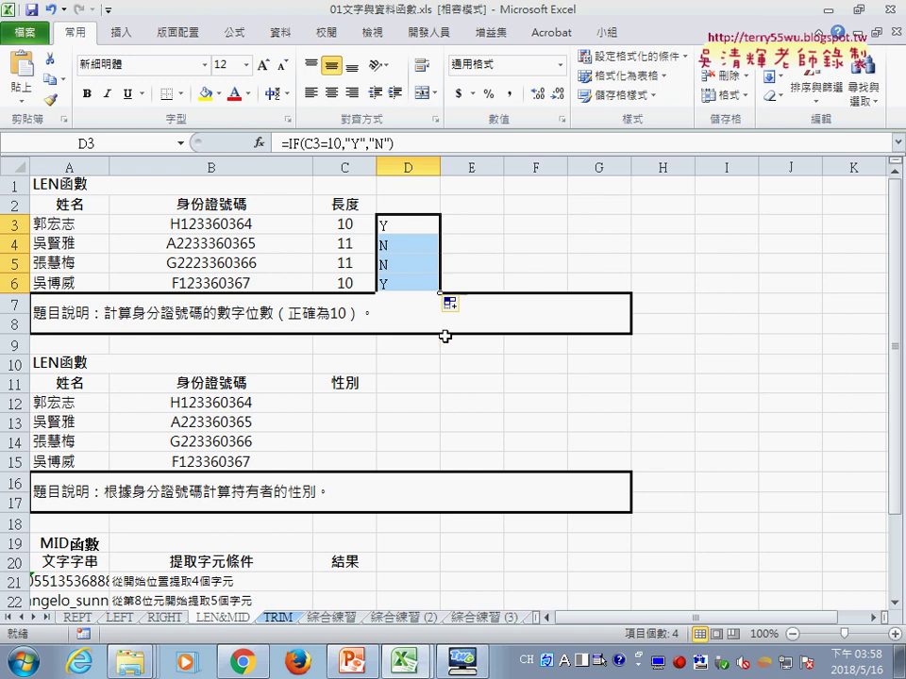
click(334, 402)
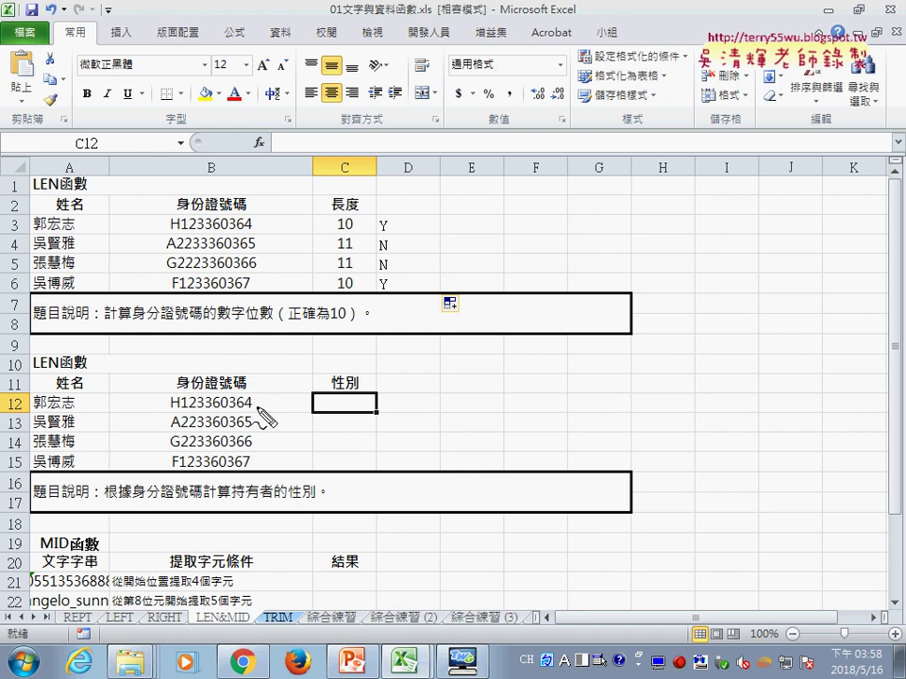
drag(174, 387, 217, 385)
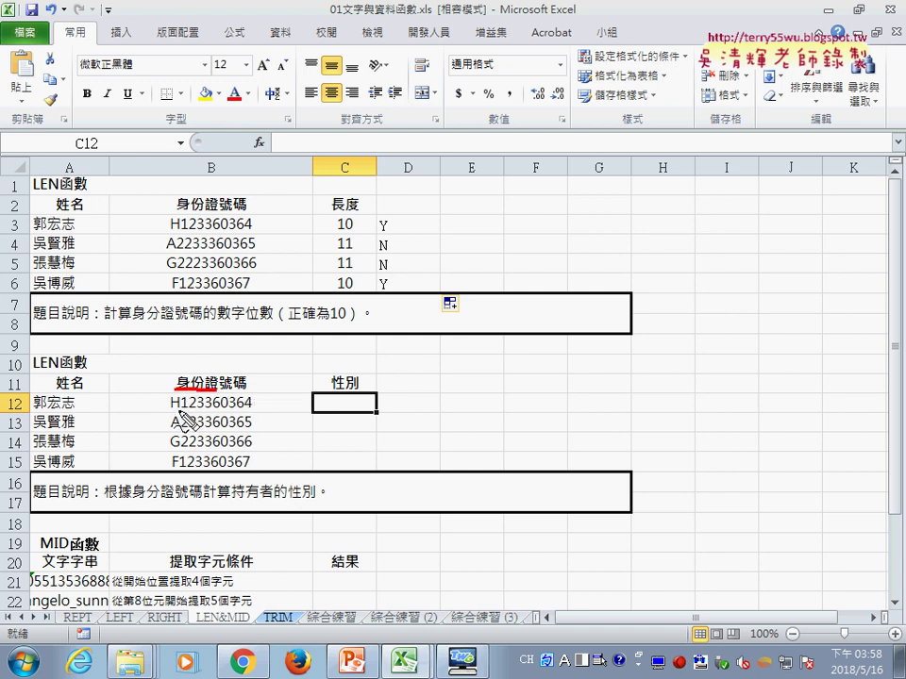
click(183, 411)
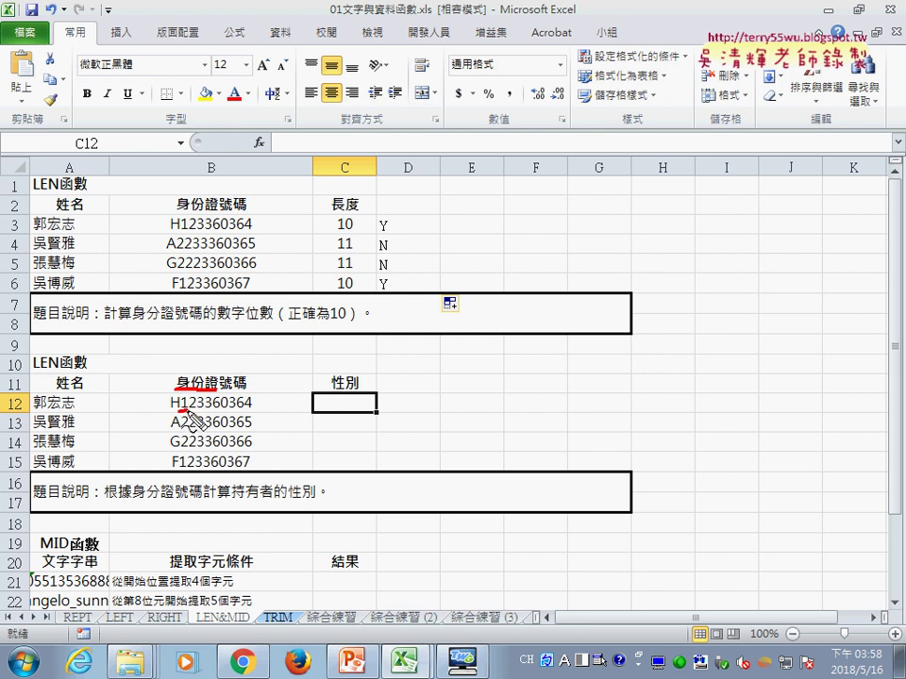
drag(182, 411, 187, 412)
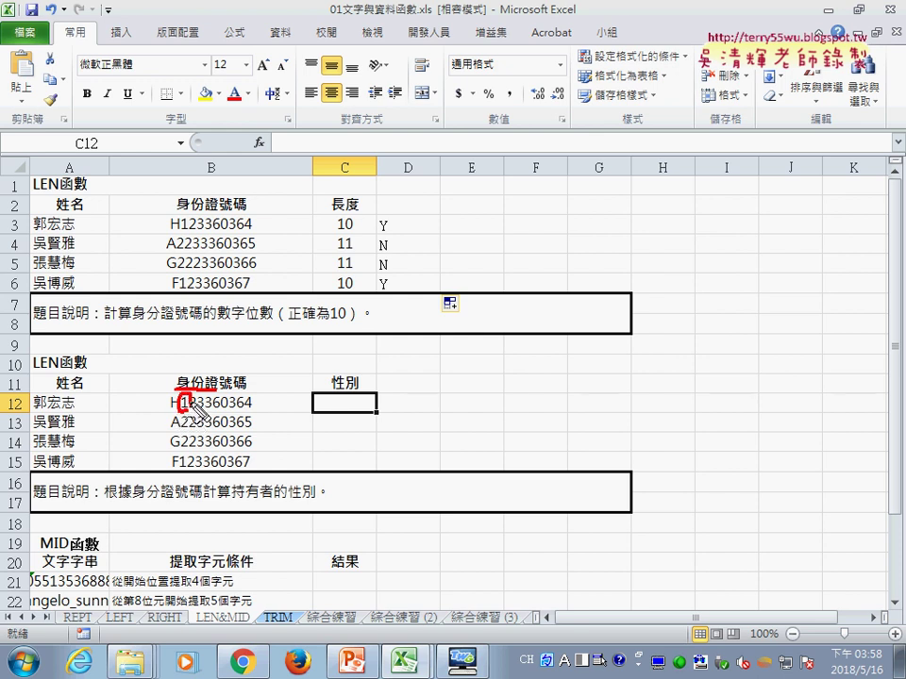
drag(176, 429, 184, 430)
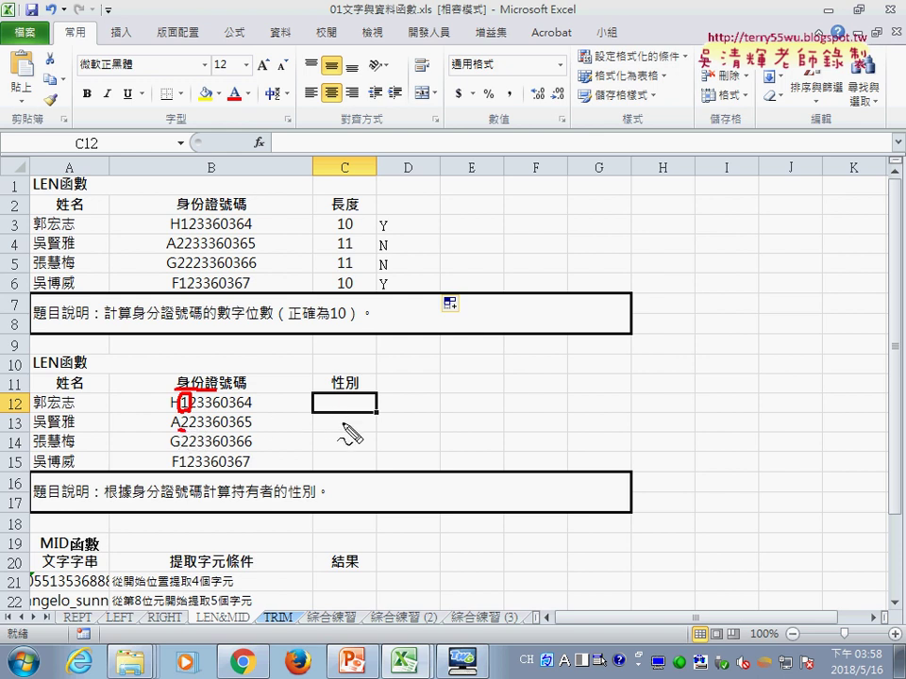